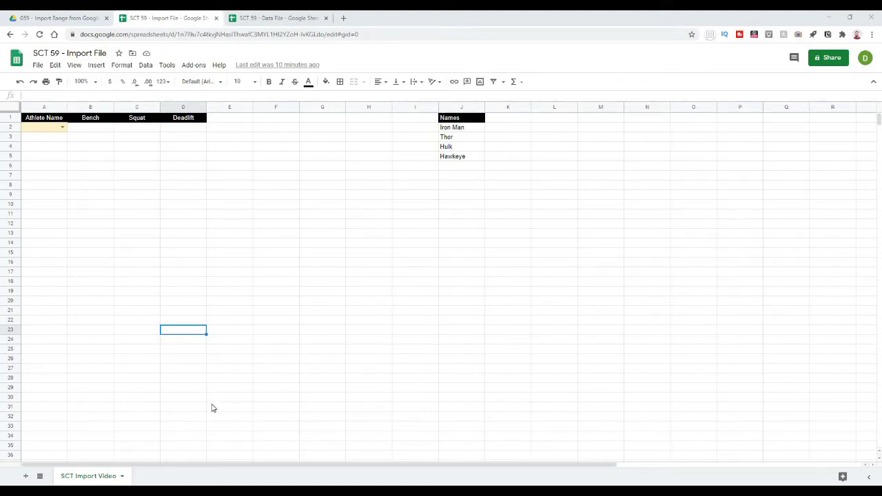
Step: Choose Hulk, then Iron Man, from the athlete dropdown in A2
click(234, 369)
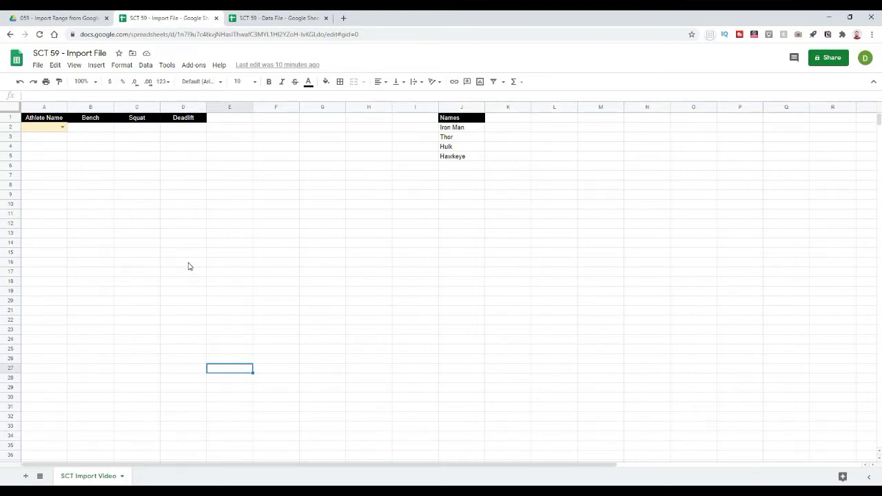
click(61, 128)
click(61, 128)
click(39, 163)
click(136, 224)
click(61, 128)
click(43, 142)
click(86, 213)
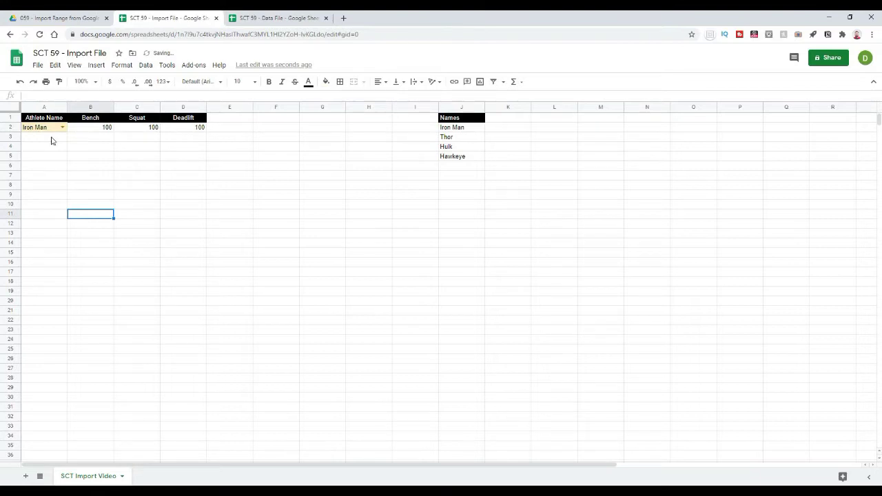
Step: Glance at the Data File, then return and choose Hawkeye in the A2 dropdown
click(178, 235)
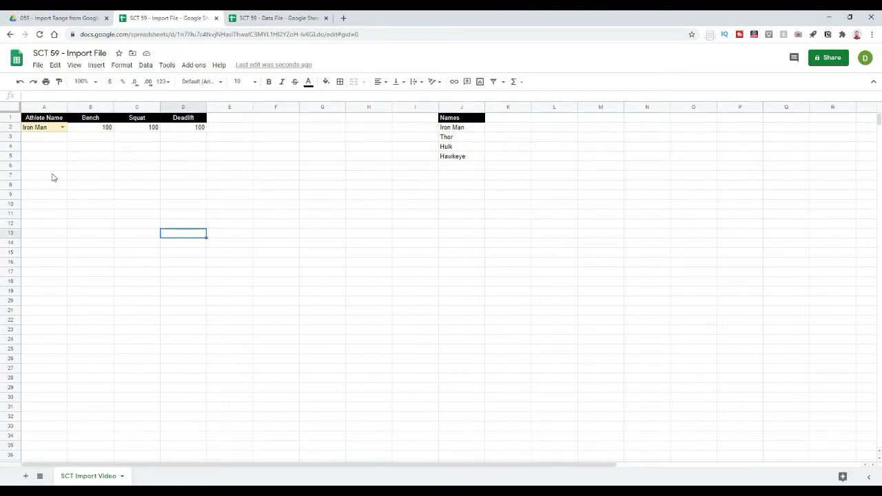
click(284, 20)
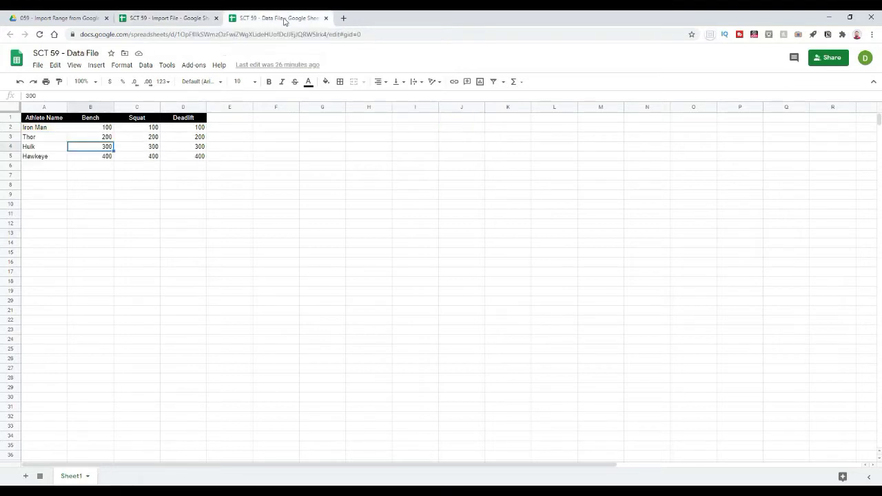
click(81, 216)
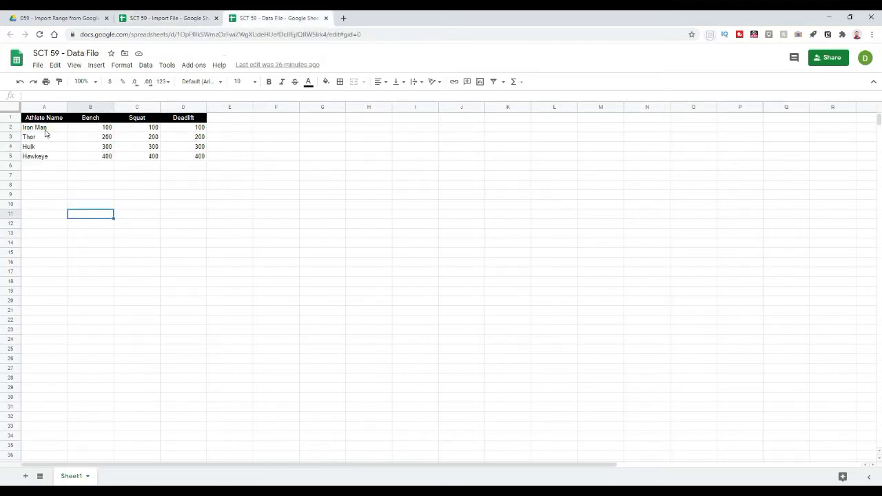
key(Up)
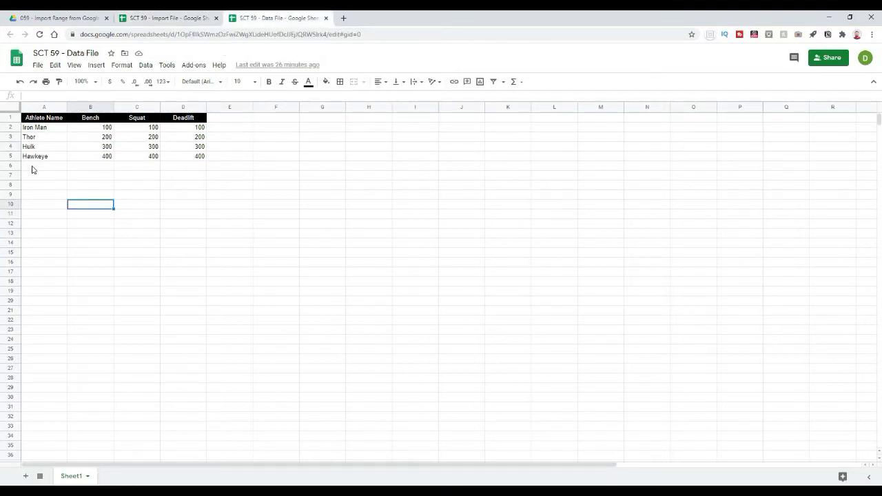
click(232, 192)
click(155, 21)
click(62, 128)
click(40, 176)
click(148, 220)
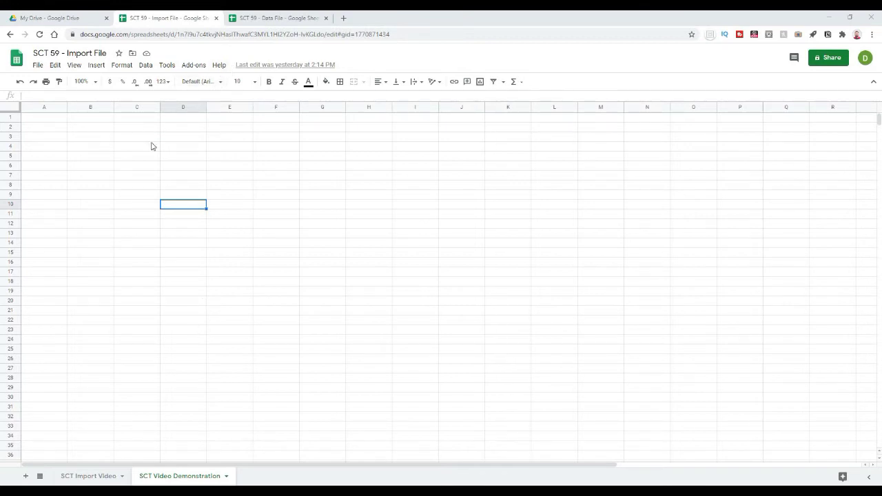
Step: Switch to the Data File and highlight the athlete names Iron Man through Hawkeye
drag(76, 117, 368, 248)
click(369, 246)
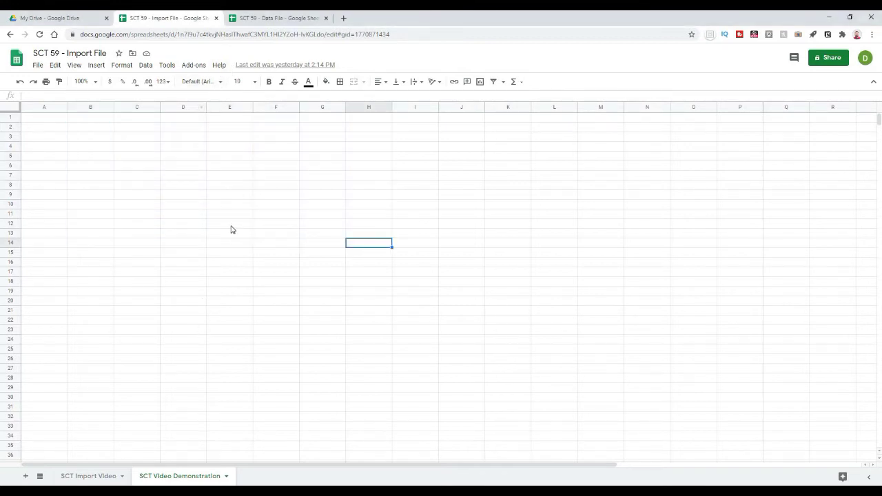
click(267, 18)
click(343, 197)
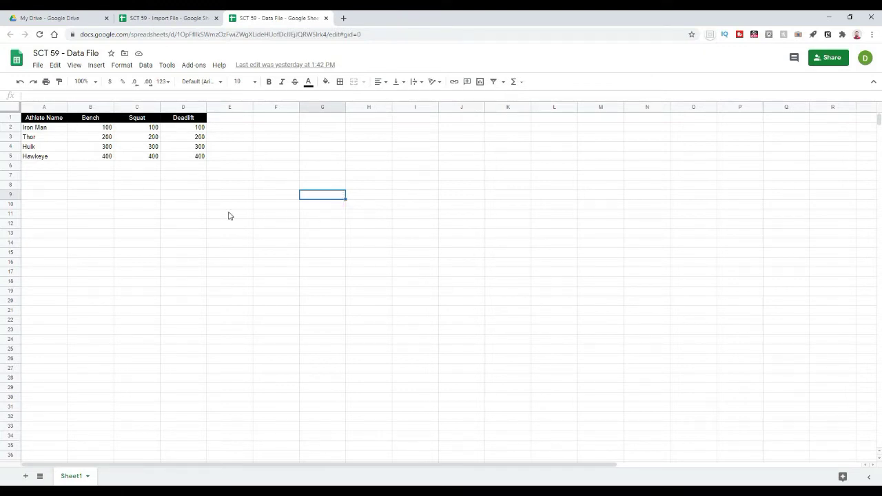
click(148, 222)
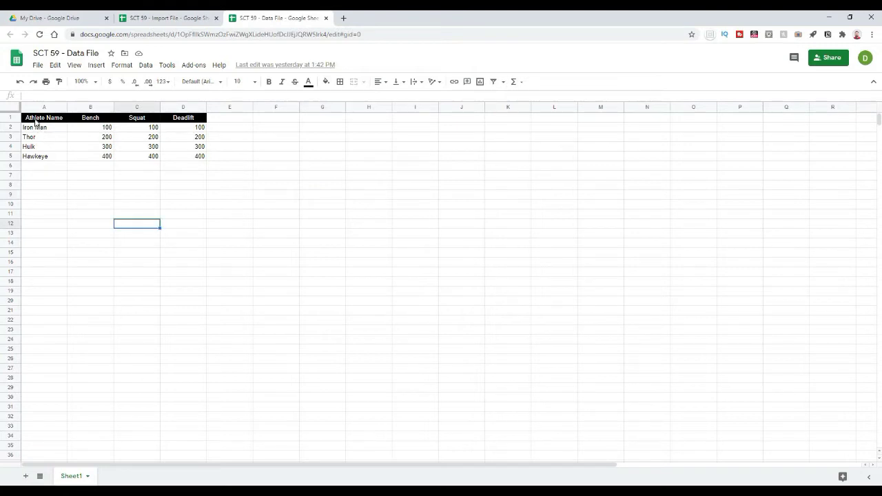
drag(42, 130, 49, 159)
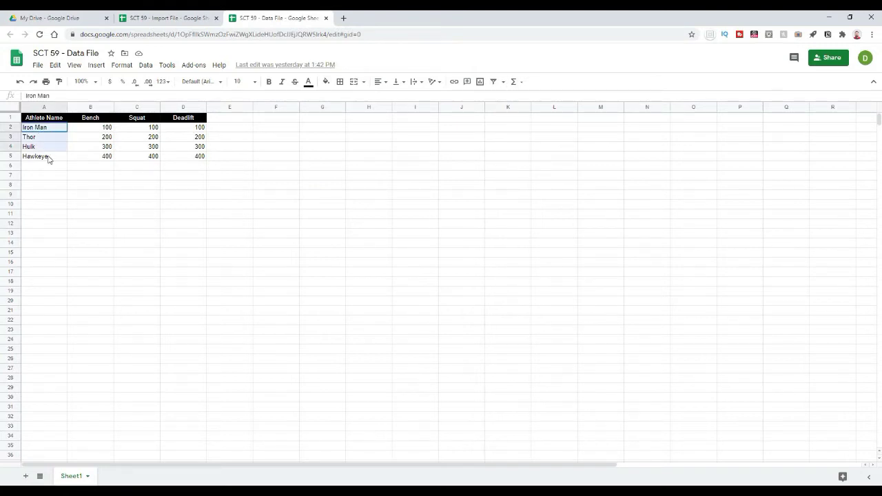
click(65, 205)
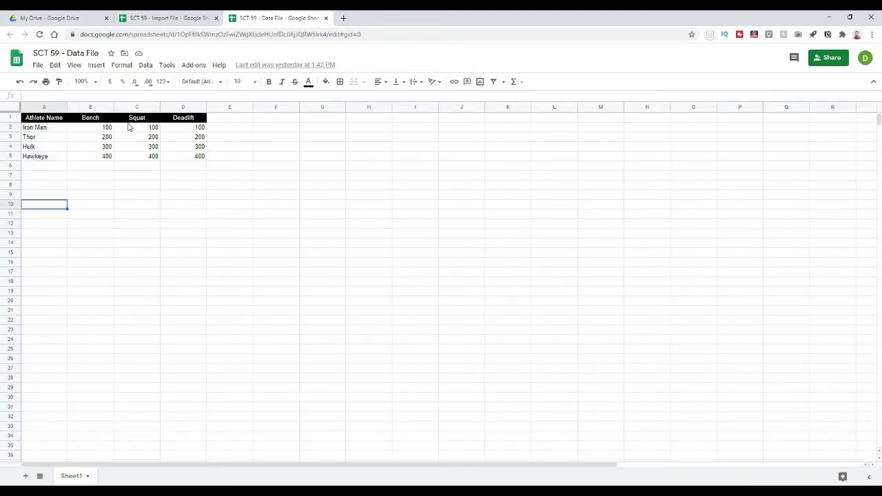
click(230, 196)
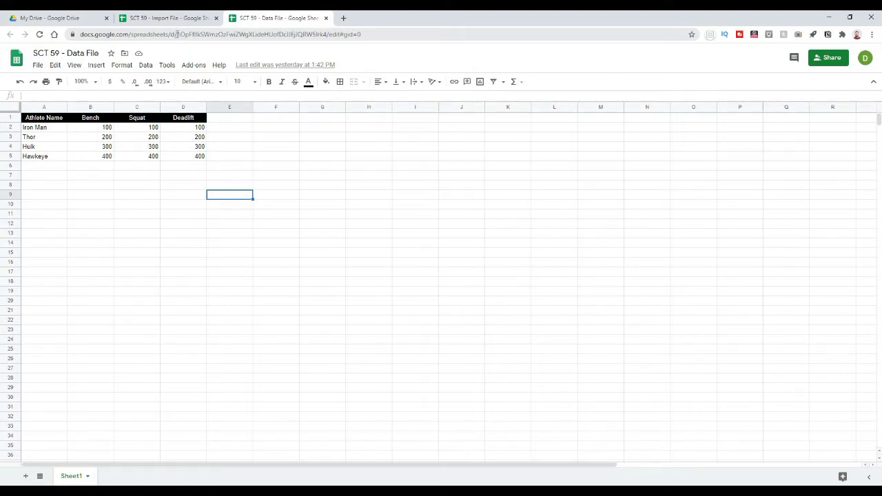
Step: Copy the Data File's spreadsheet ID from its web address and paste it into J2
drag(177, 34, 328, 31)
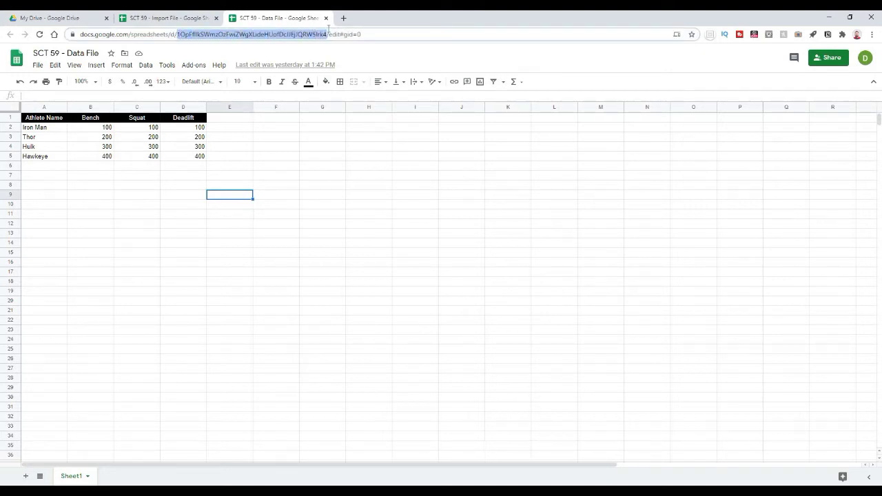
drag(328, 32, 328, 33)
key(ctrl+c)
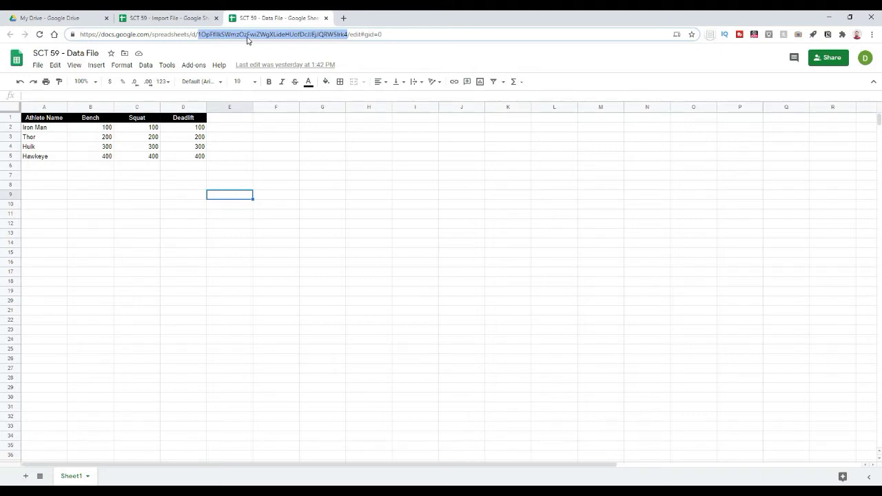
click(193, 20)
click(449, 128)
key(ctrl+v)
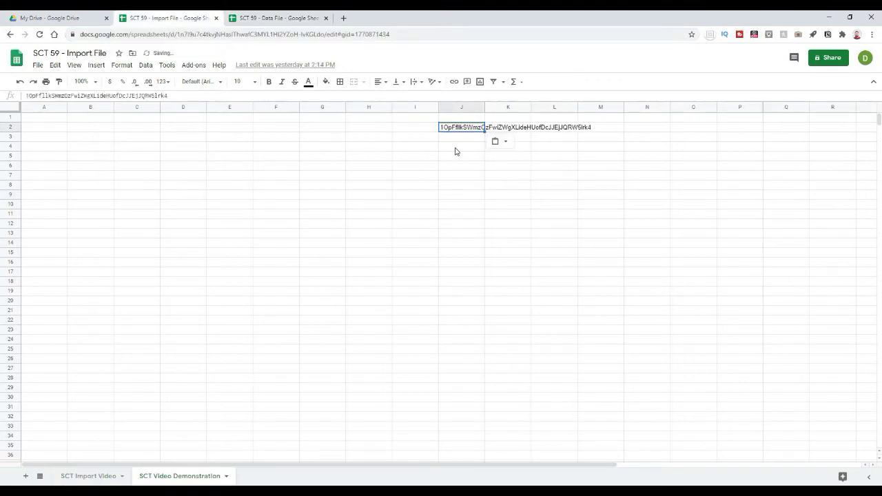
click(442, 165)
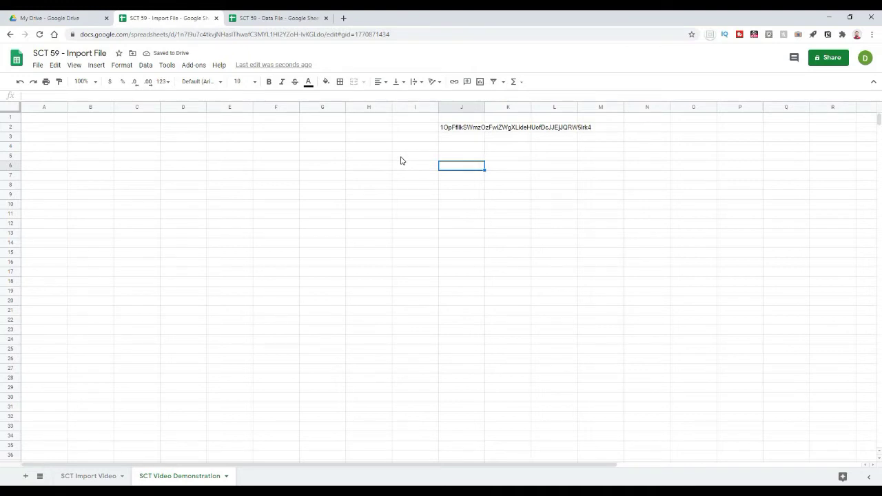
Step: Check the Data File's sheet name, then enter 'sheetname' in J3 and 'Sheet1' in K3
click(296, 20)
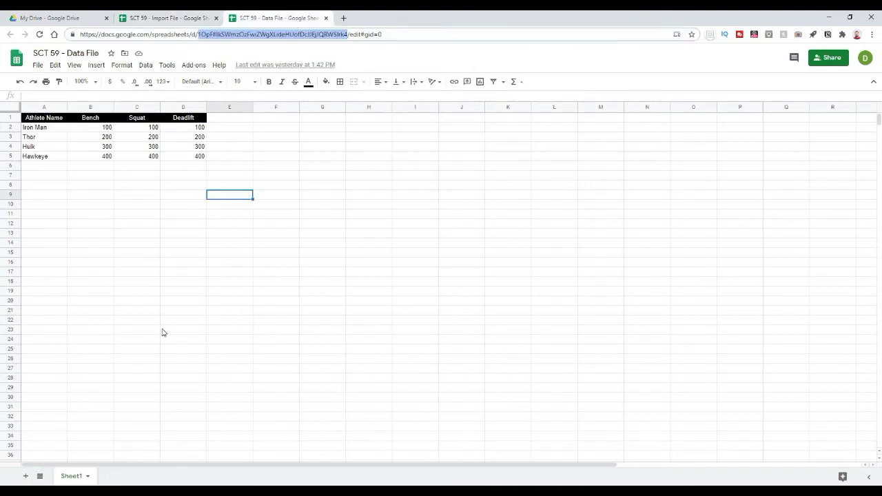
click(111, 282)
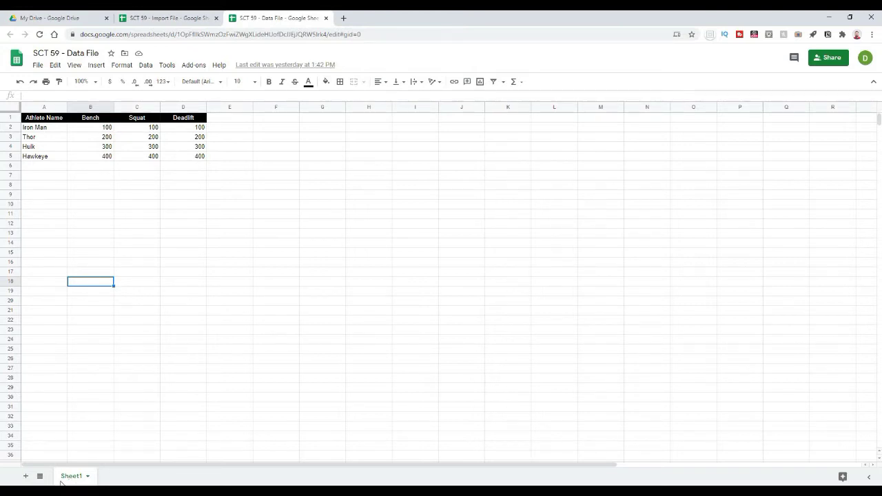
click(158, 16)
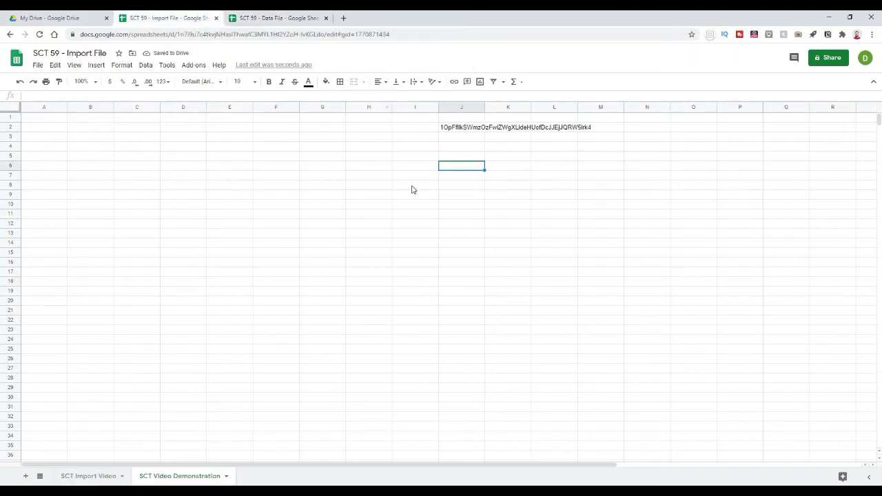
click(453, 128)
click(453, 137)
text(sheetname)
key(Tab)
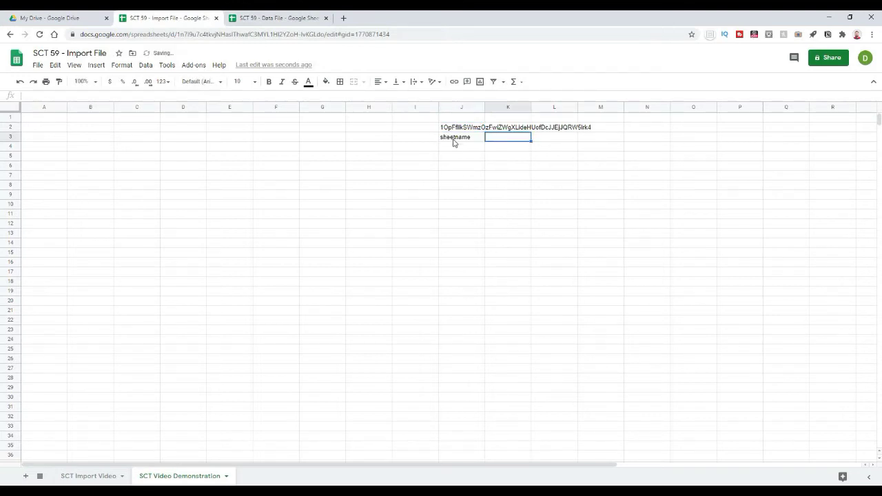
text(Sheet1)
key(Return)
click(479, 314)
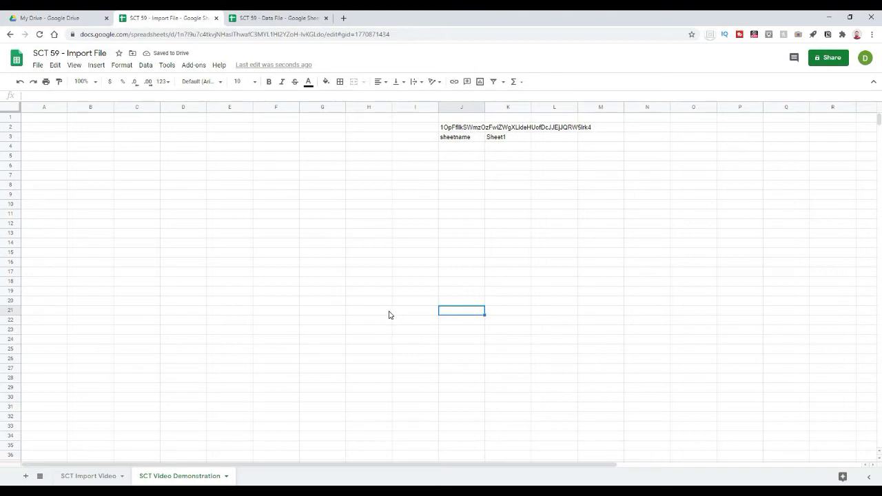
click(376, 314)
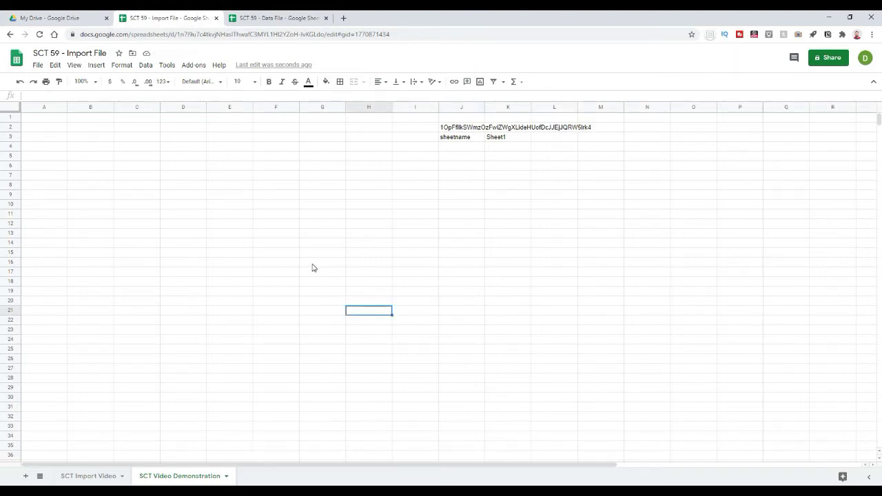
click(313, 262)
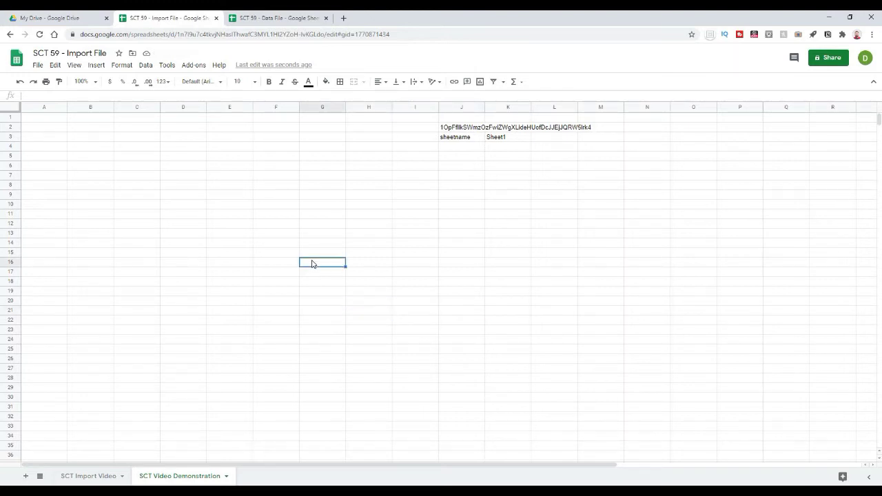
Step: Enter the headers Athlete Name, Bench, Squat and Deadlift in A1:D1
click(47, 119)
click(84, 120)
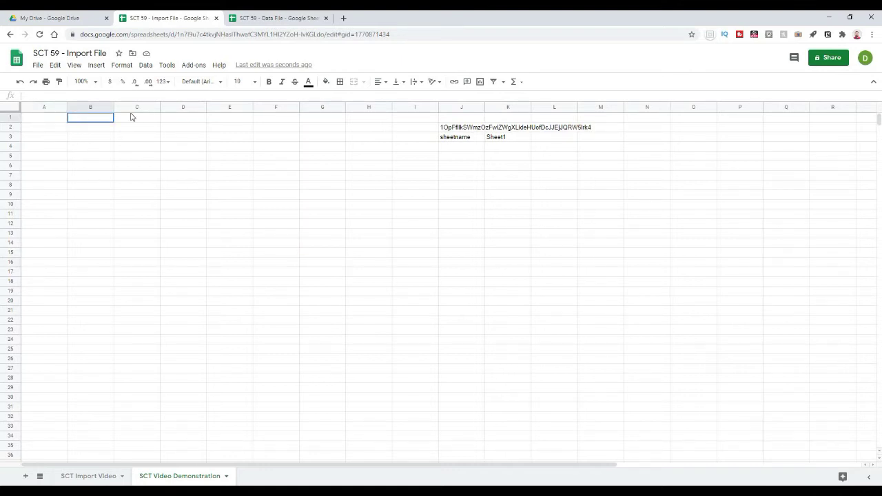
click(131, 110)
click(205, 138)
click(40, 120)
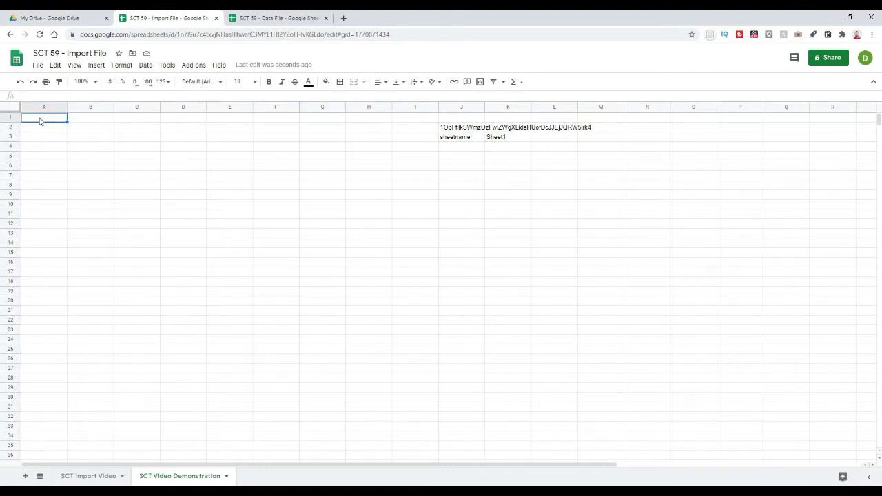
text(Athlete Name)
key(Tab)
text(Bench)
key(Tab)
text(Squat)
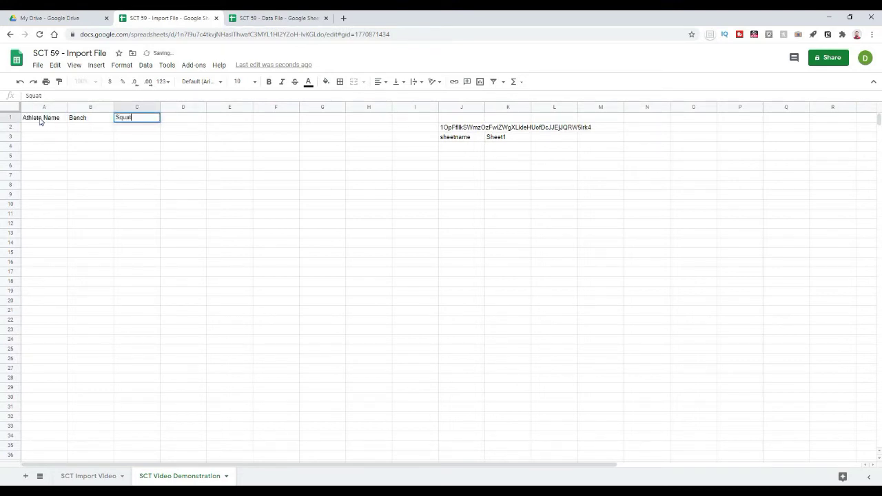
key(Tab)
text(Dead)
text(flift)
key(Return)
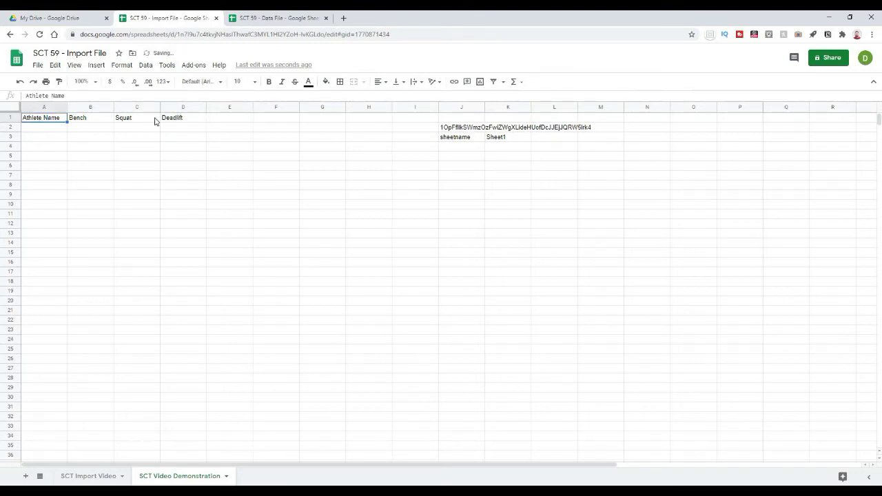
Step: Centre the A1:D1 headers with a black fill and white text
drag(155, 121, 173, 121)
click(385, 82)
click(391, 98)
click(325, 82)
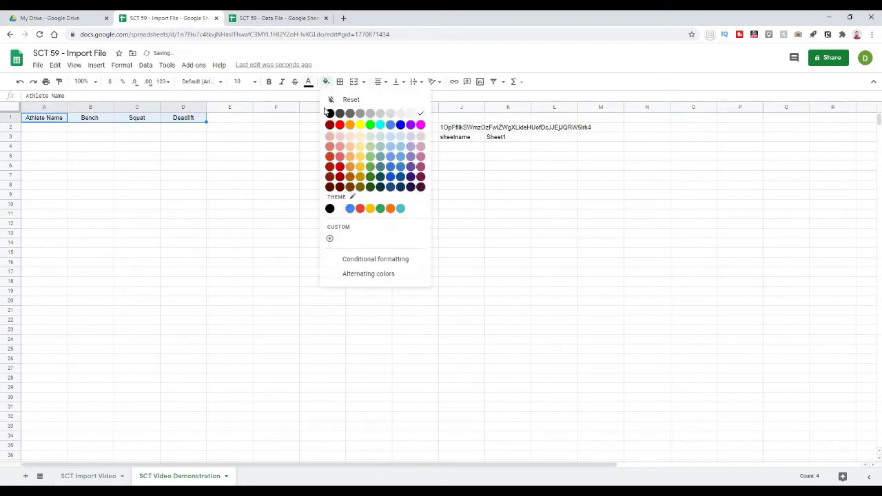
click(330, 113)
click(308, 82)
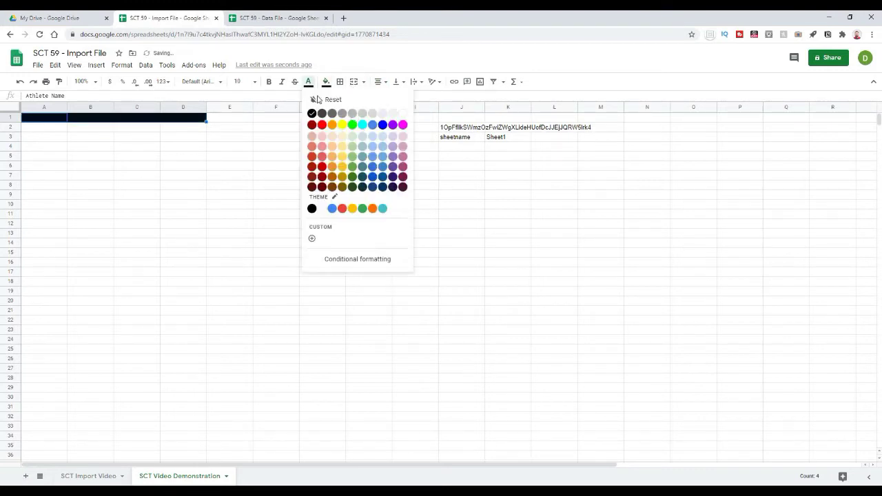
click(403, 114)
click(313, 267)
click(220, 197)
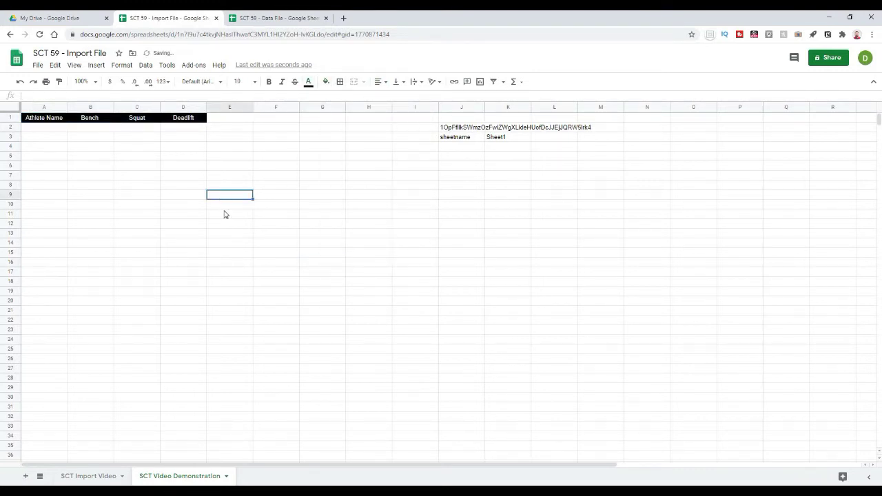
Step: Type 'Athlete Name' in H1 and give it a black fill
click(314, 186)
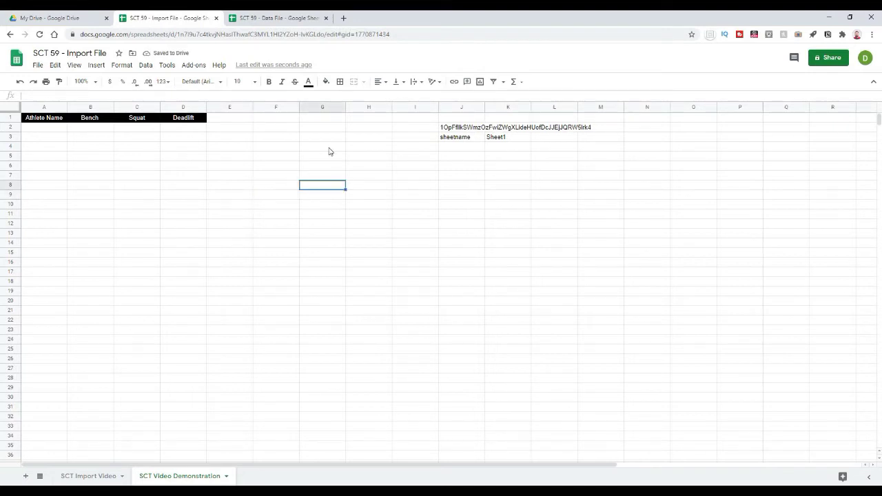
click(363, 120)
text(Athlete Name)
key(Return)
key(Up)
click(327, 83)
Step: Make the H1 'Athlete Name' label text white
click(308, 81)
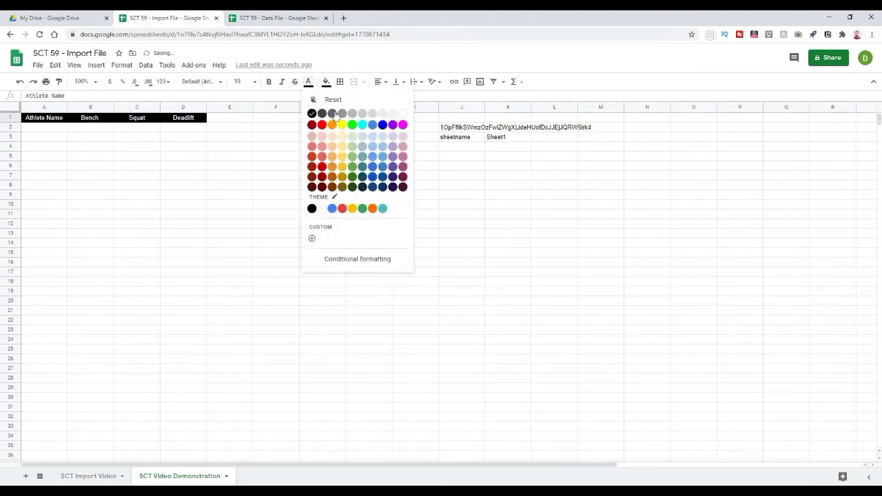
click(403, 114)
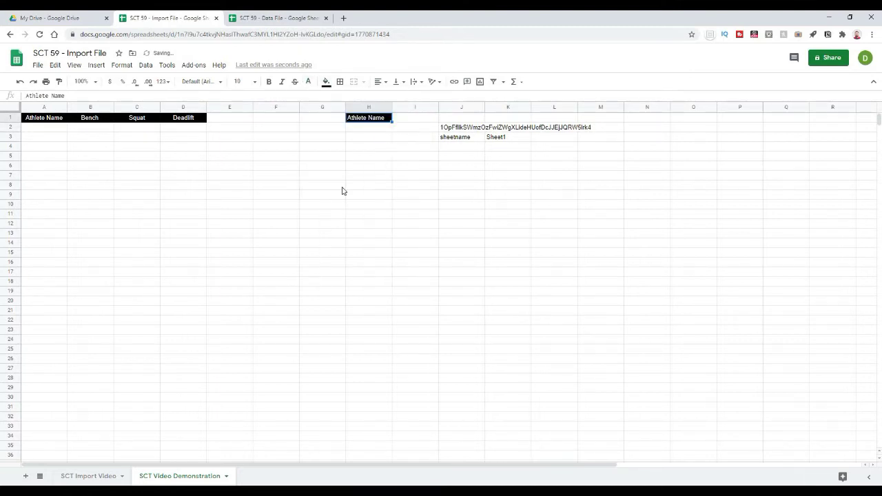
click(342, 186)
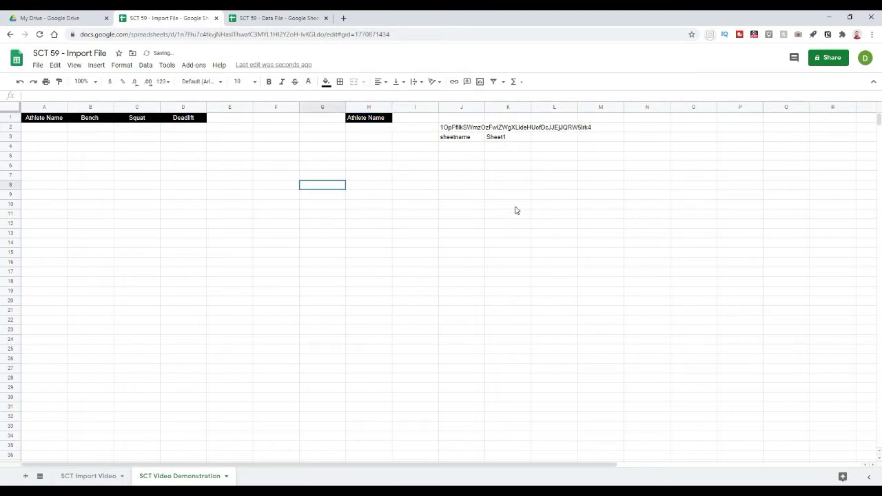
click(460, 129)
click(492, 171)
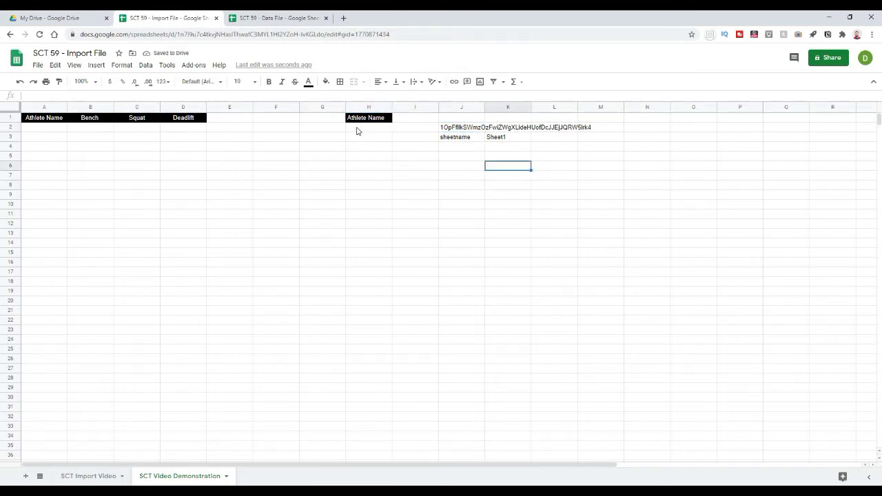
Step: In H2, write =importrange with the J2 sheet ID and range "Sheet1!A2:A"
click(356, 131)
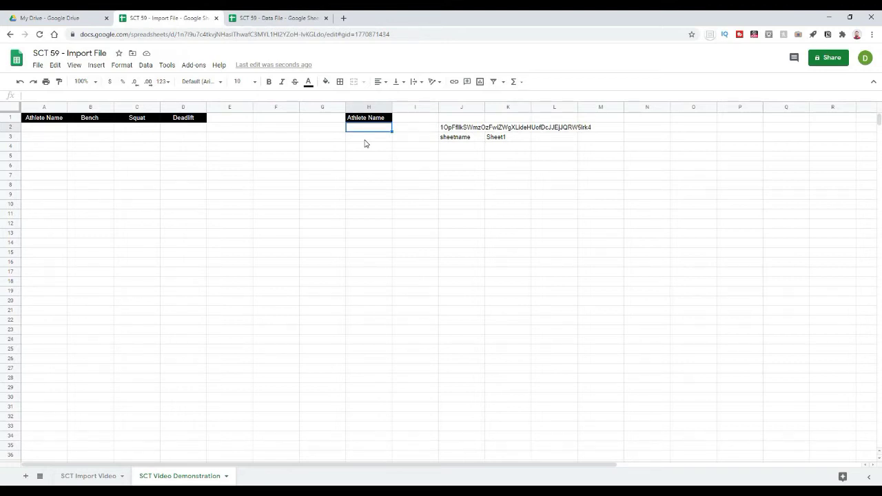
text(=import)
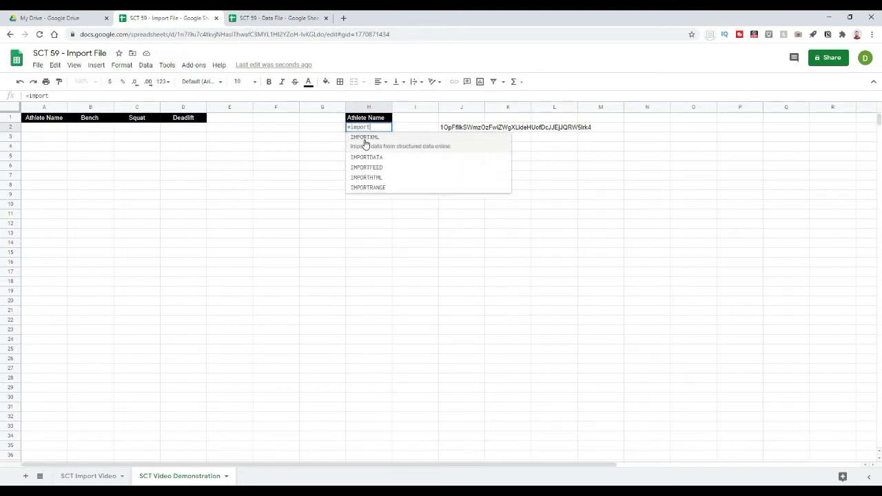
text(range()
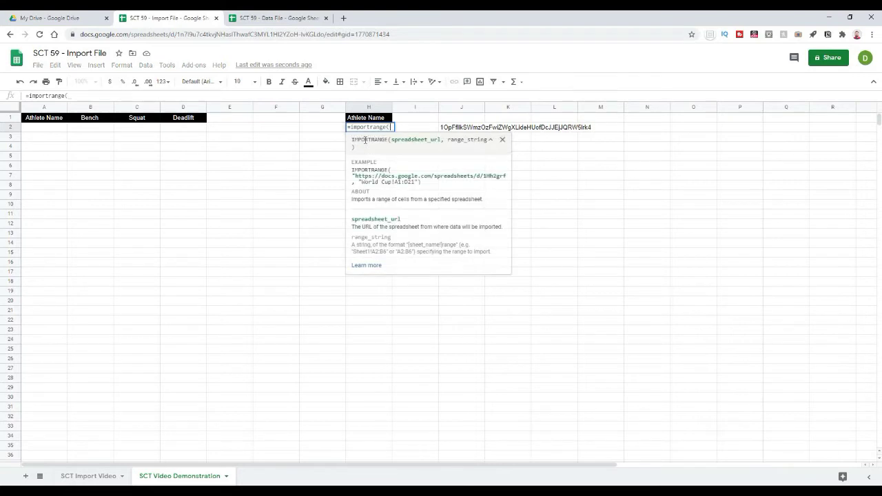
text(")
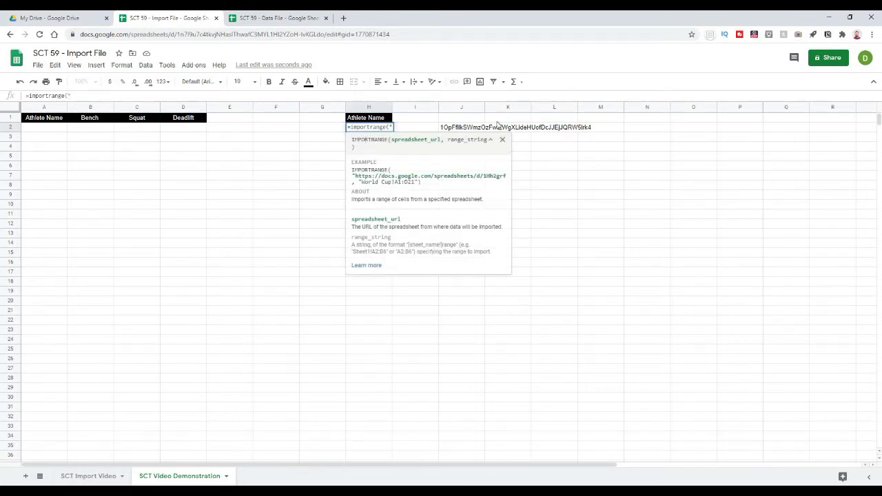
click(454, 131)
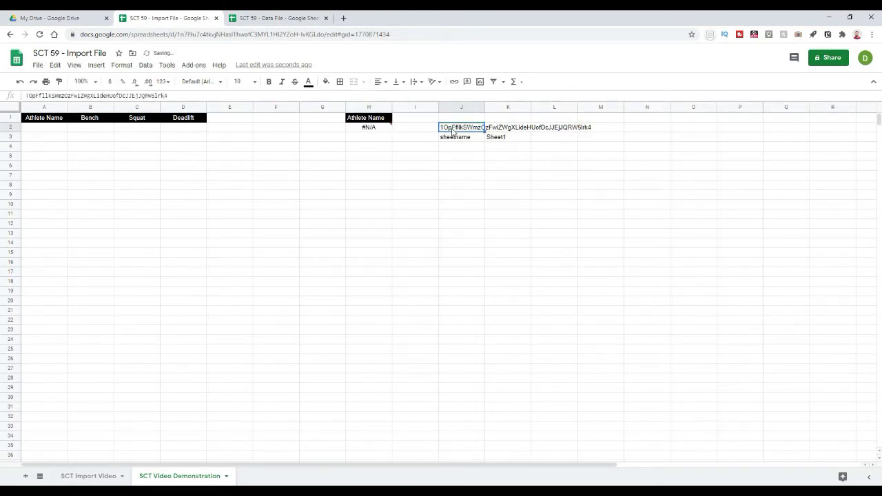
drag(168, 96, 26, 105)
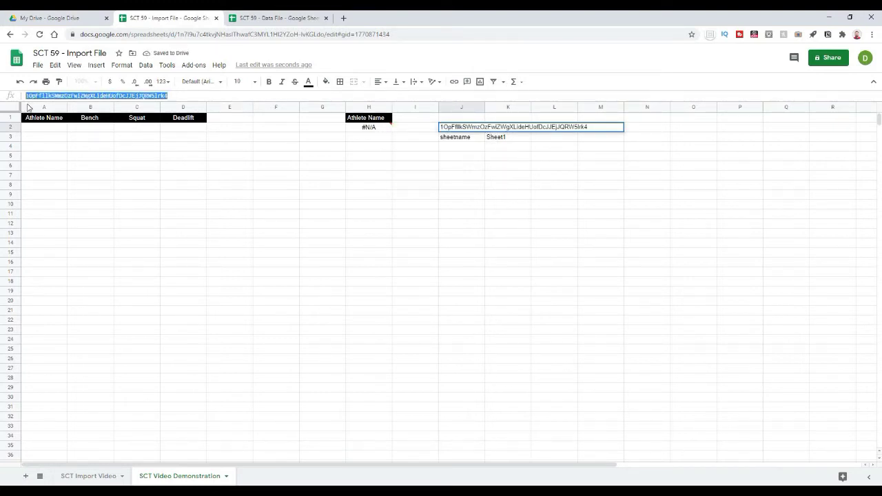
click(361, 129)
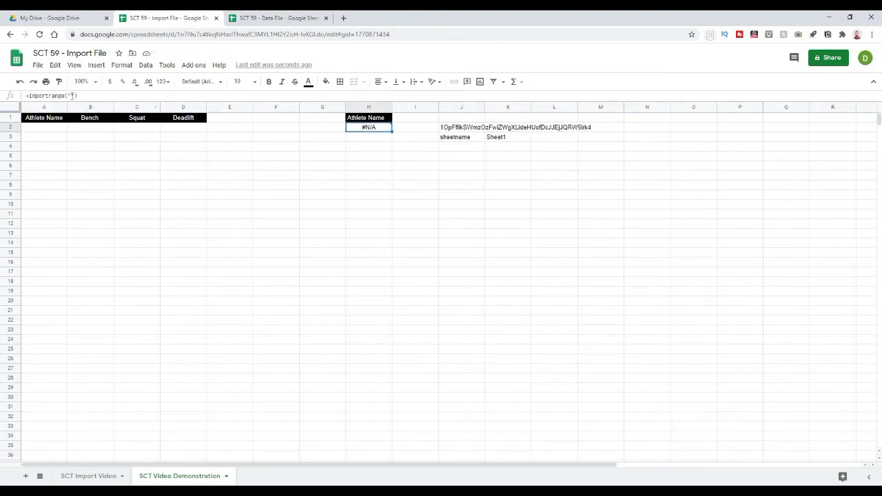
click(88, 97)
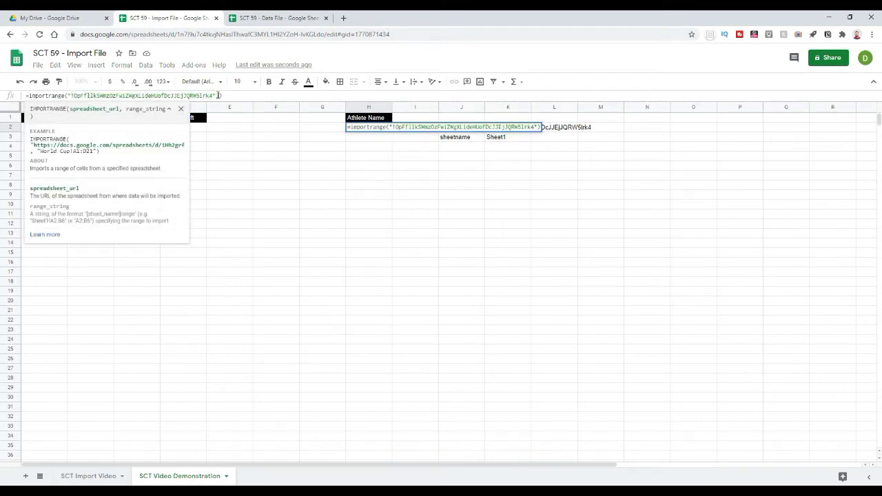
text(,)
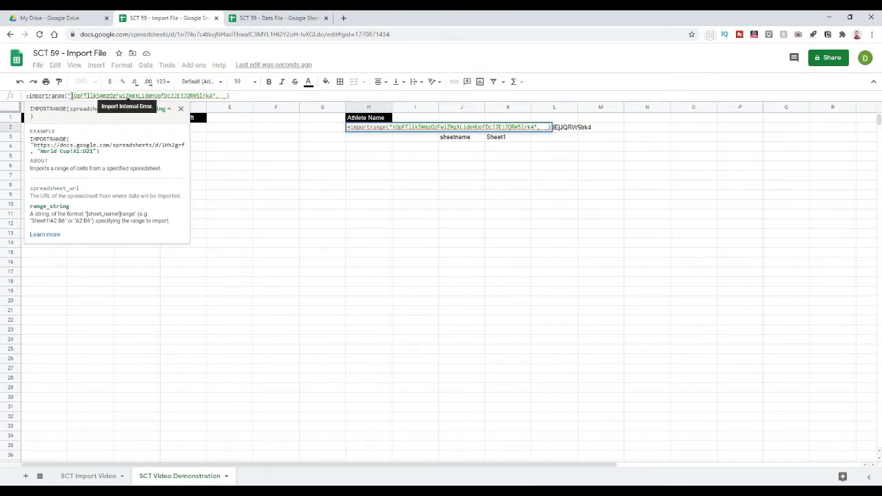
click(72, 96)
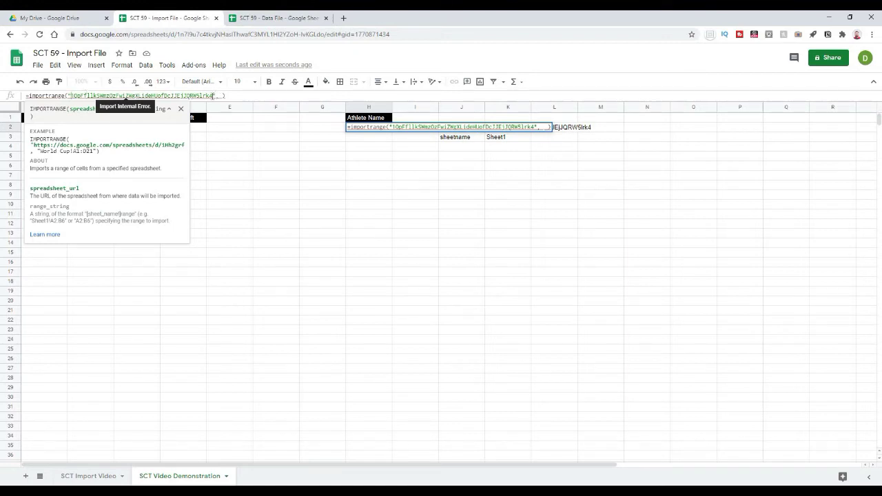
click(218, 96)
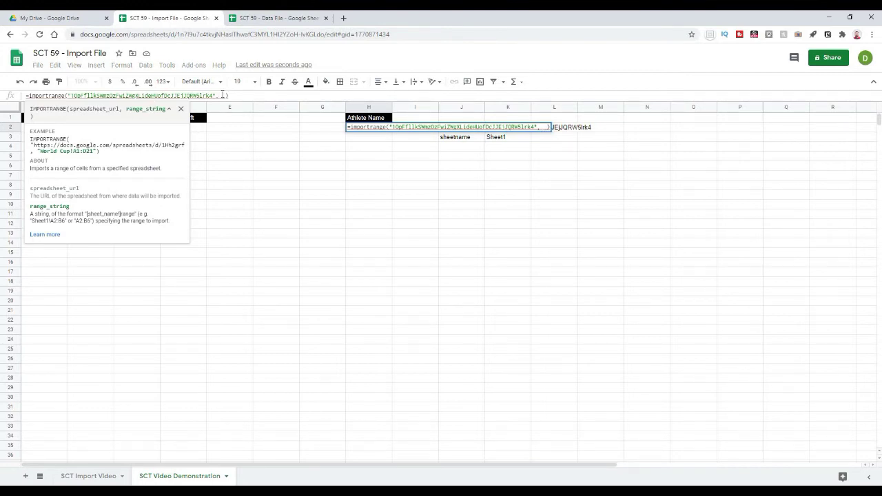
text(")
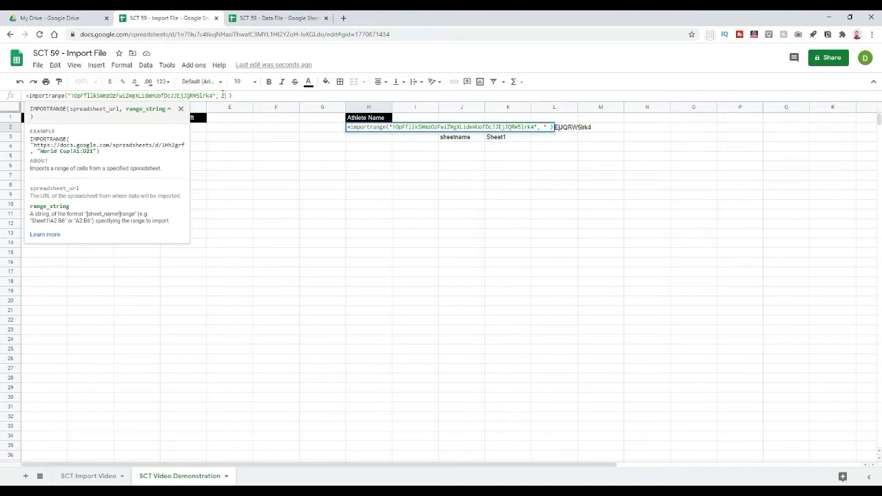
text(Sheet)
text(1)
text(!)
text(A2:)
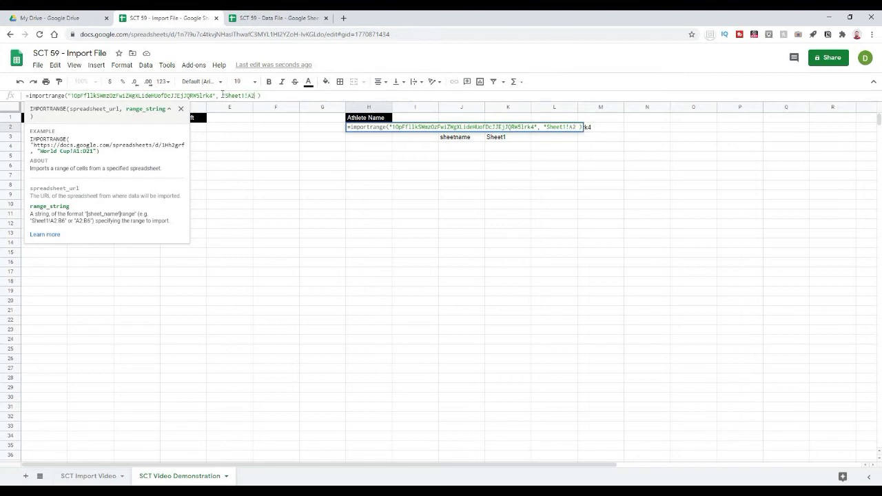
text(A"))
Step: Commit the H2 IMPORTRANGE and confirm Iron Man, Thor, Hulk and Hawkeye fill H2:H5
key(Return)
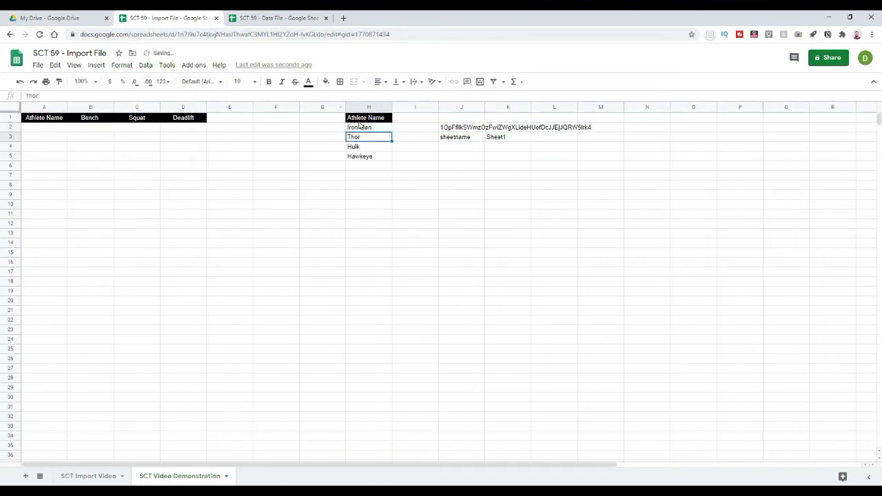
click(362, 128)
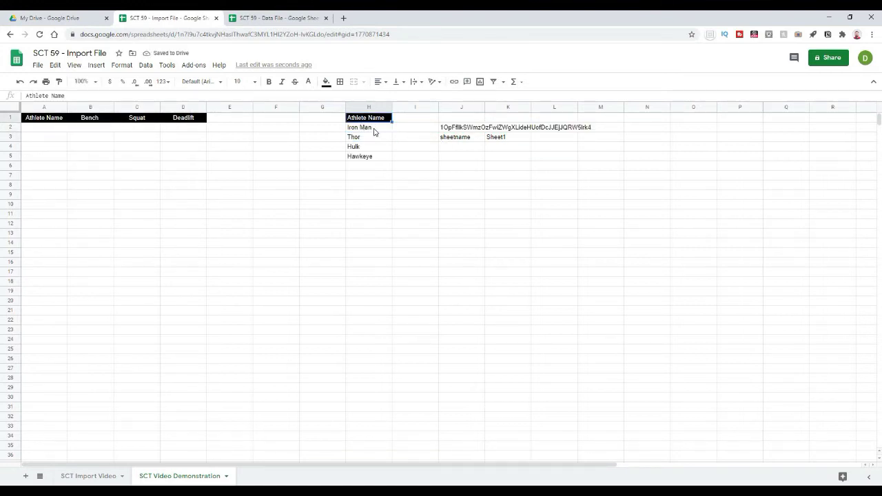
click(406, 175)
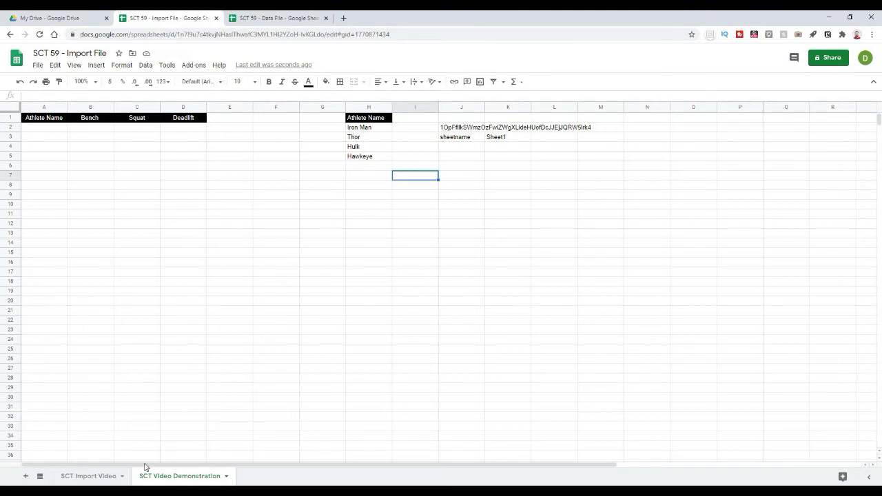
click(355, 283)
click(360, 128)
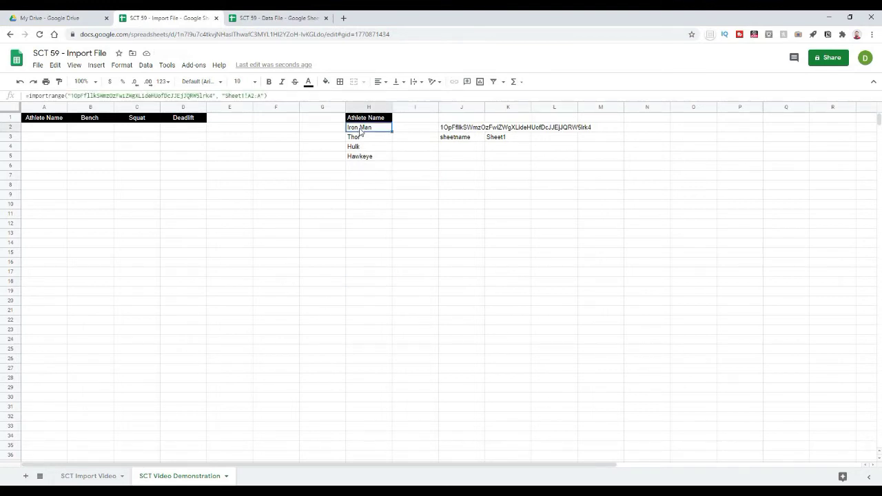
click(326, 176)
click(364, 129)
click(397, 198)
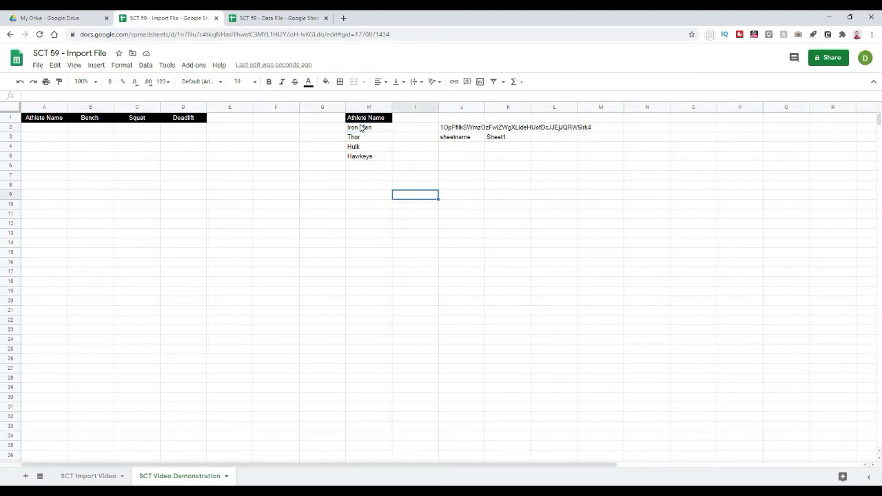
click(362, 130)
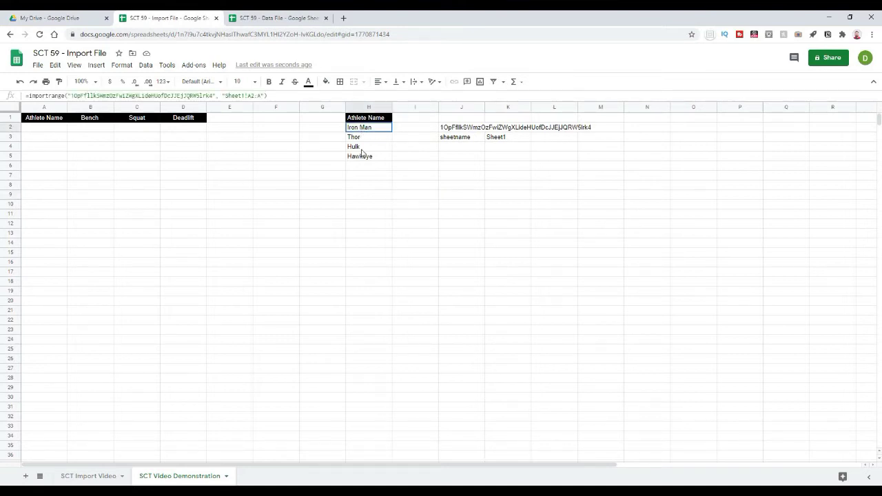
click(365, 198)
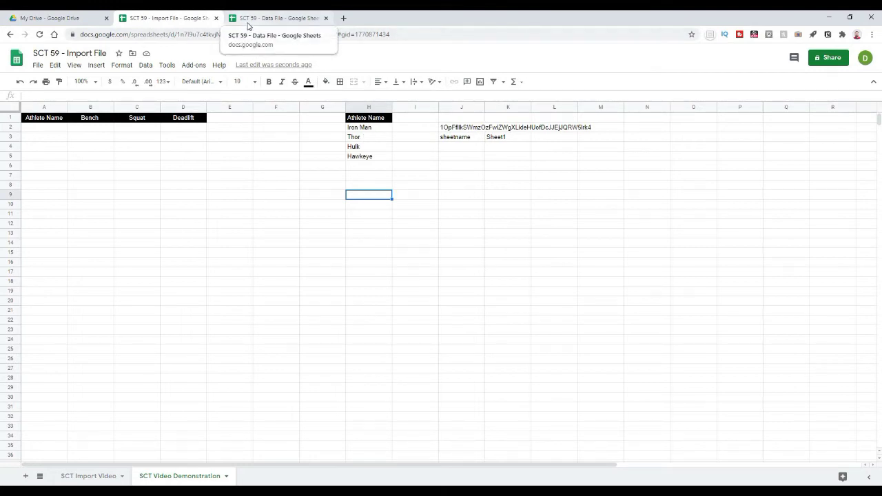
Step: Compare the Data File's athlete names with the imported list in column H
click(248, 25)
click(45, 128)
click(45, 139)
click(44, 147)
click(44, 157)
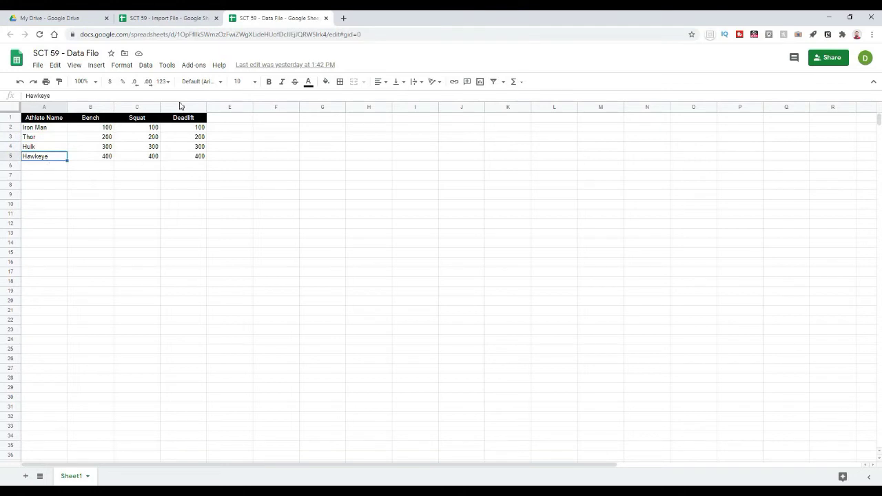
click(155, 13)
click(405, 145)
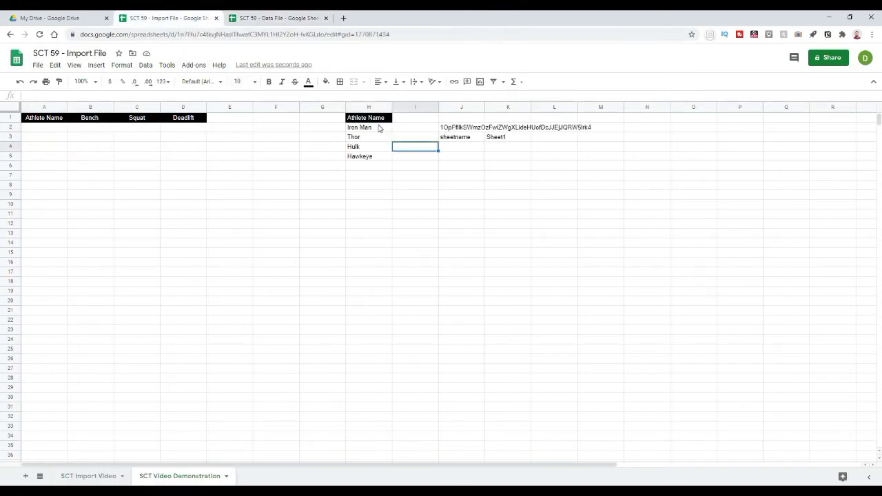
click(378, 128)
click(377, 137)
click(374, 147)
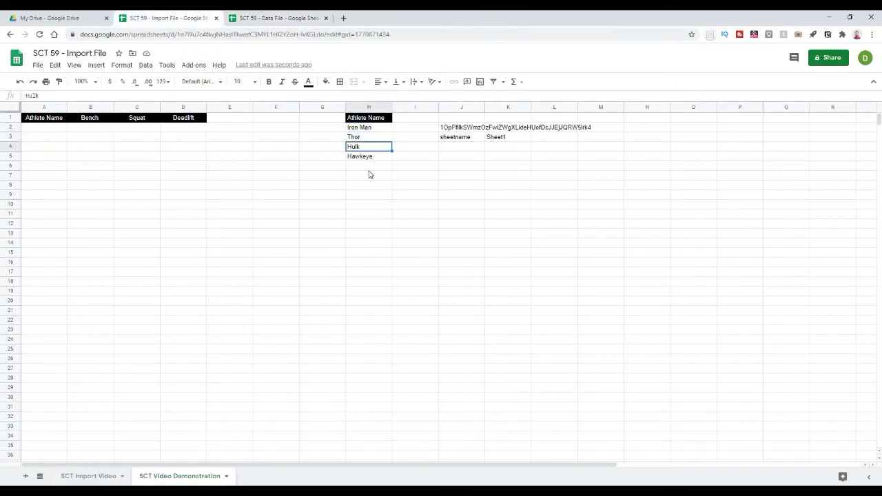
key(Down)
click(359, 196)
Step: Add Black Widow in A6 of the Data File and confirm it appears in H6
click(272, 18)
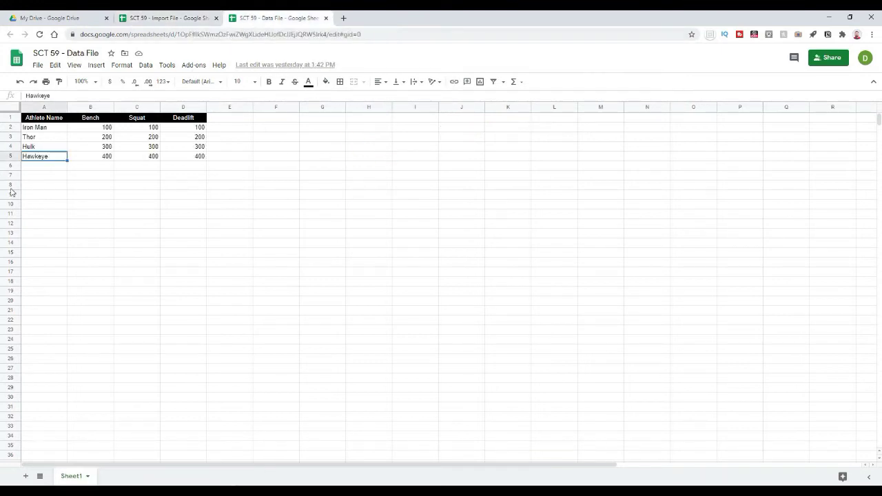
click(47, 169)
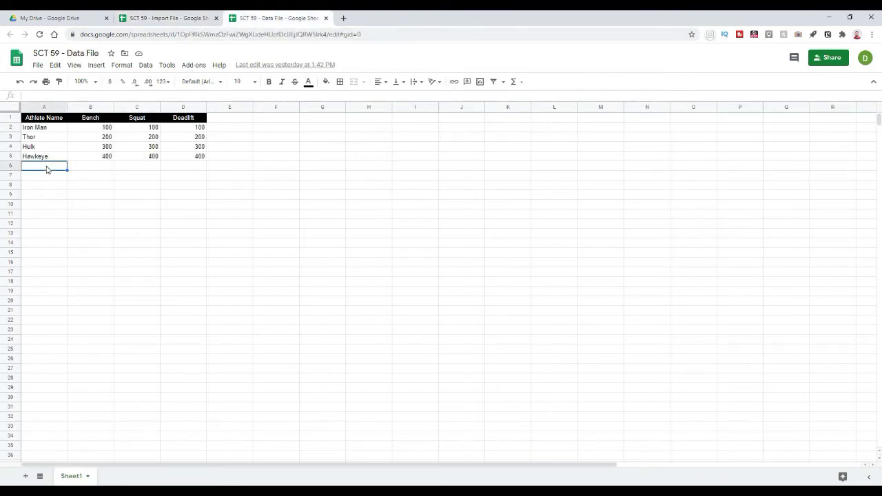
text(Black Wid)
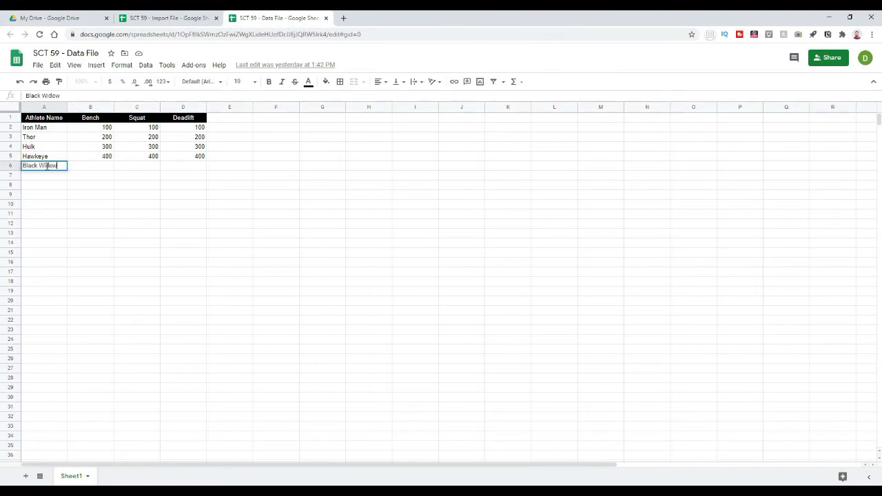
text(ow)
key(Return)
click(311, 213)
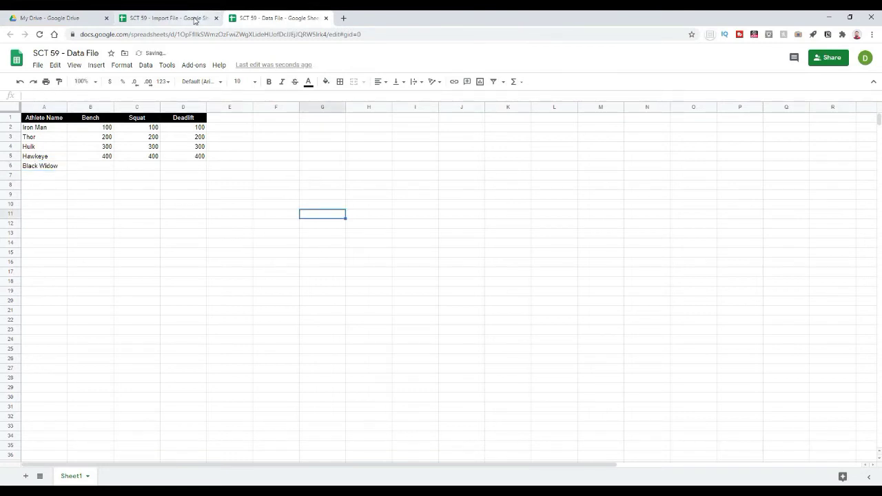
click(197, 19)
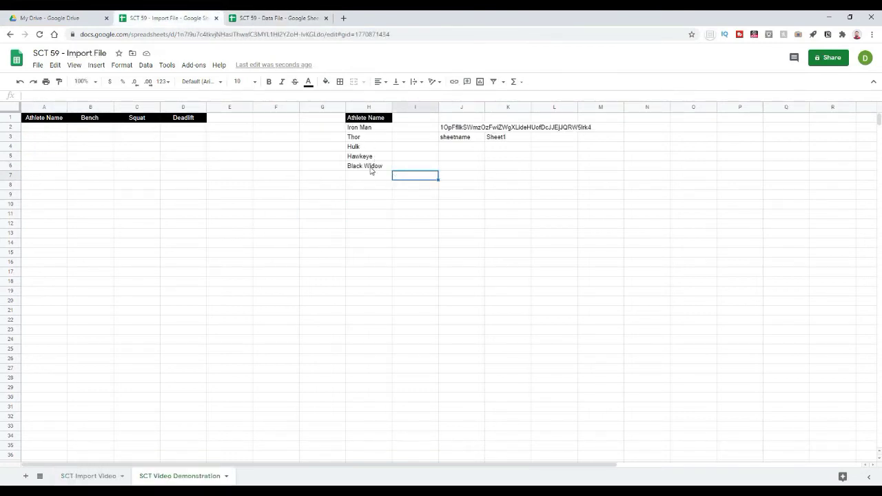
click(370, 167)
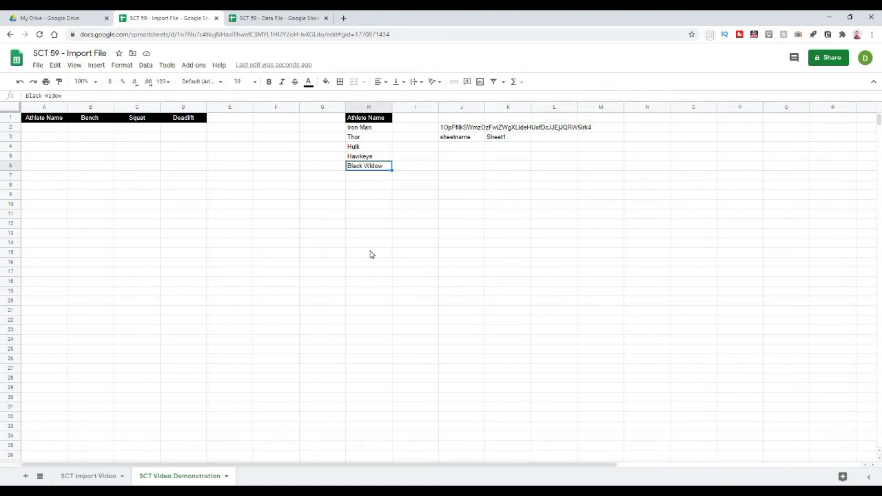
click(371, 253)
Step: Add Black Panther in A7 and confirm H2:H7 now lists six imported names
click(283, 18)
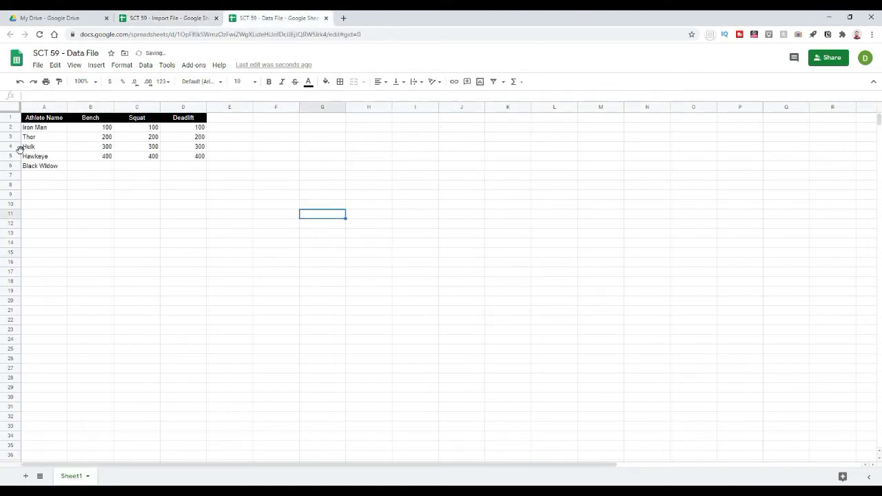
click(41, 176)
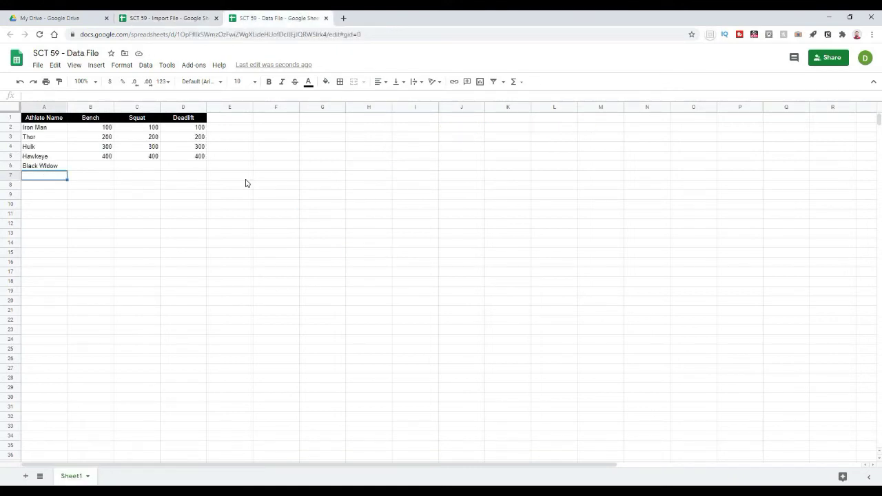
text(Black)
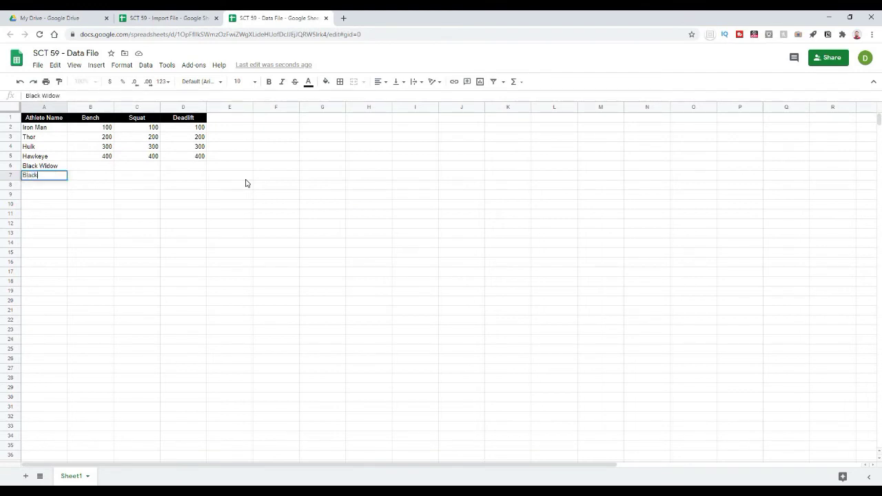
text( Panther)
key(Return)
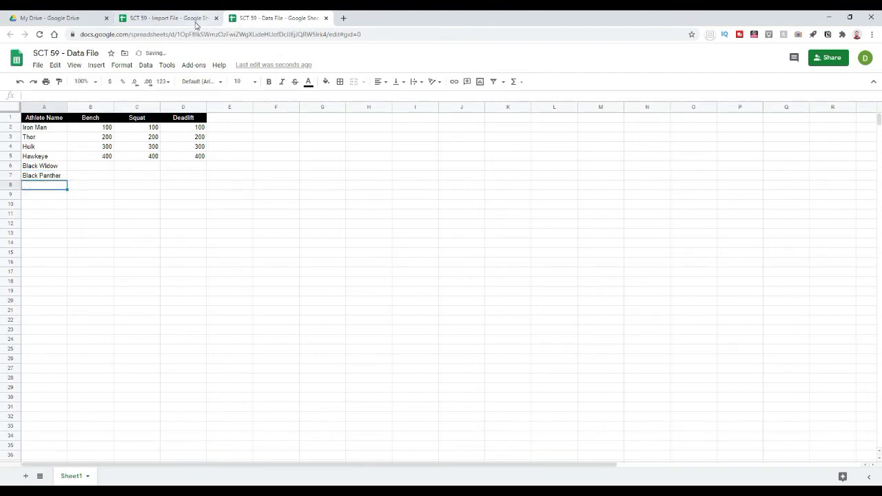
click(196, 19)
click(361, 187)
drag(372, 128, 374, 177)
click(375, 218)
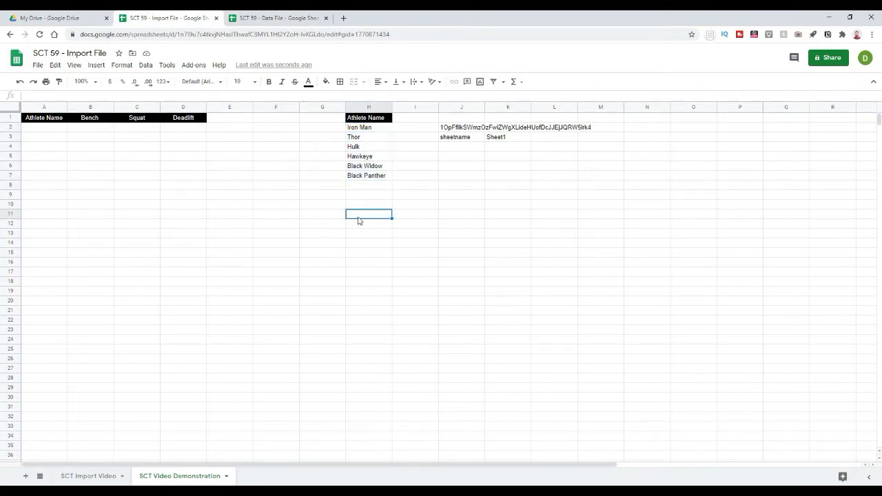
click(363, 130)
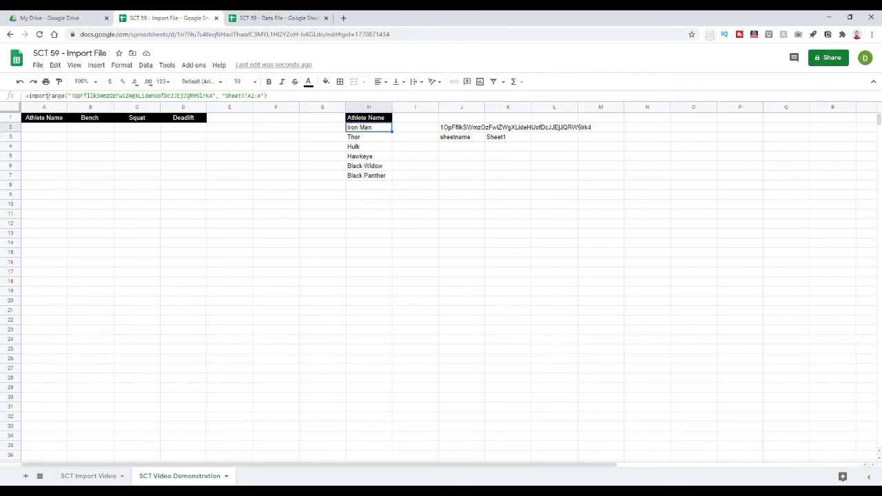
Step: Review the IMPORTRANGE formula in H2 and its spreadsheet ID, leaving it unchanged
click(72, 96)
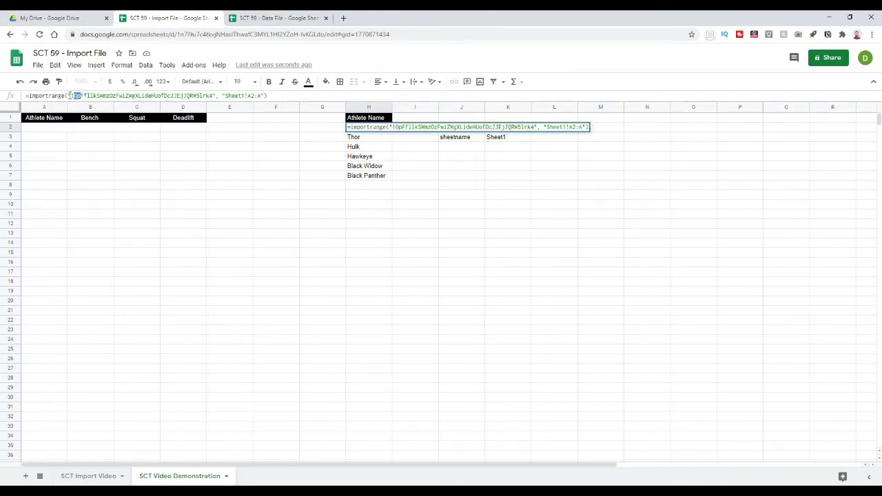
drag(71, 96, 214, 93)
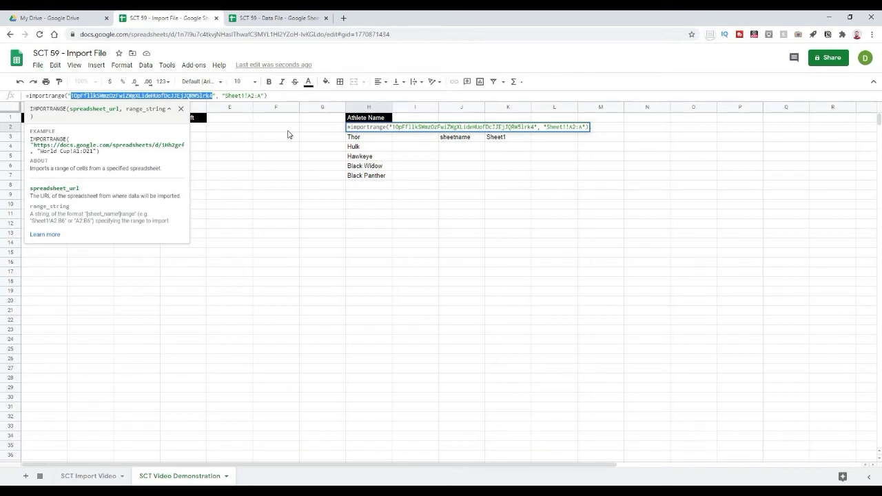
key(Escape)
right_click(233, 102)
Step: In the Data File, check the athlete names in column A starting from Iron Man
click(252, 19)
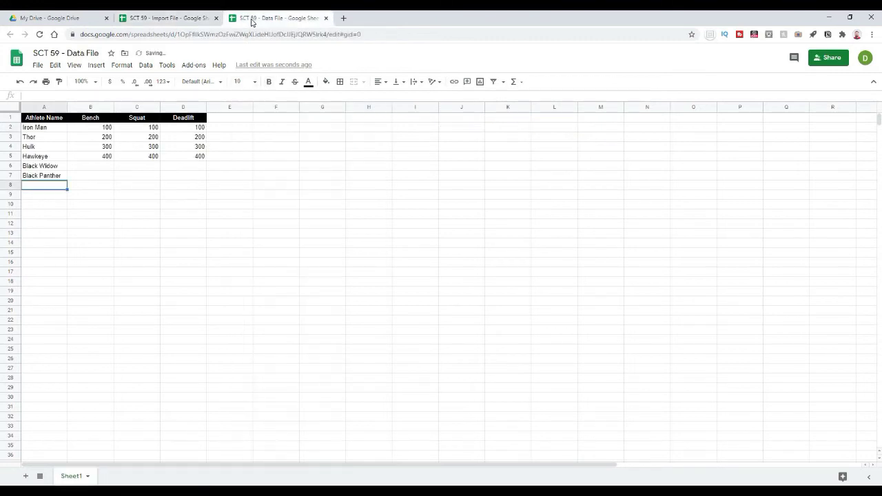
click(44, 128)
key(ctrl+Down)
key(Up)
key(Up)
key(Up)
key(Up)
key(Up)
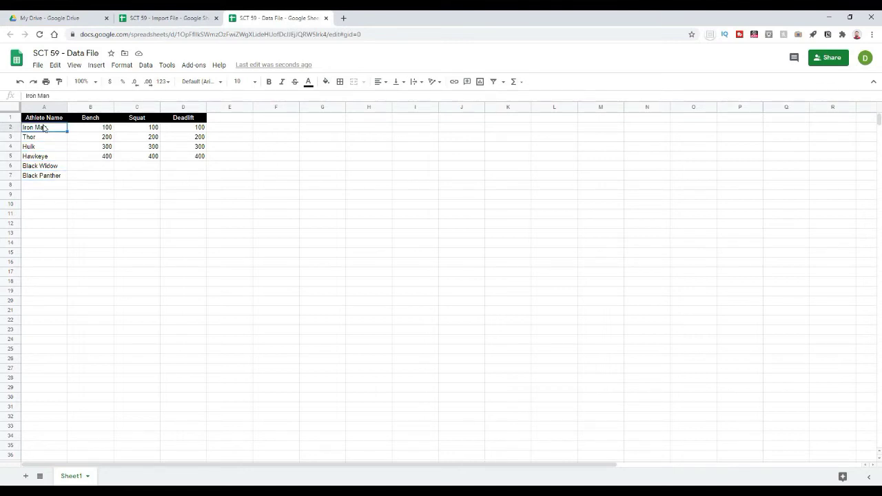
key(ctrl+shift+Down)
key(ctrl+shift+Down)
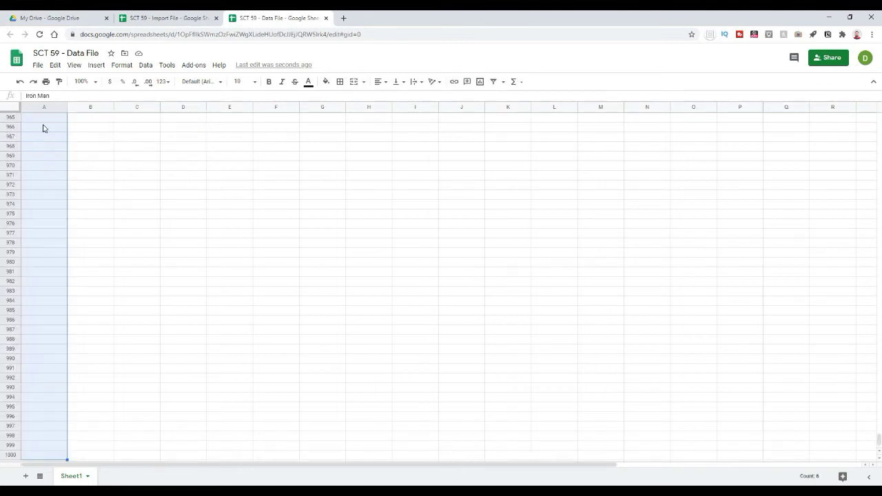
scroll(711, 311, up, 10)
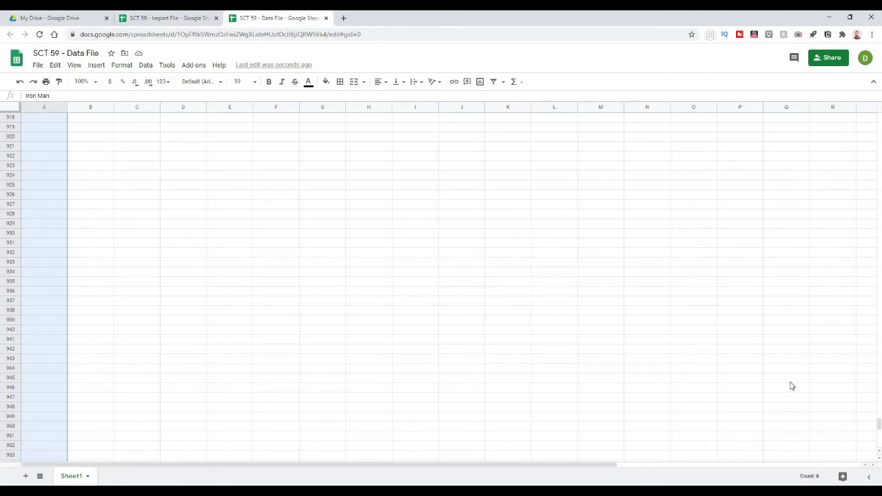
drag(880, 418, 862, 106)
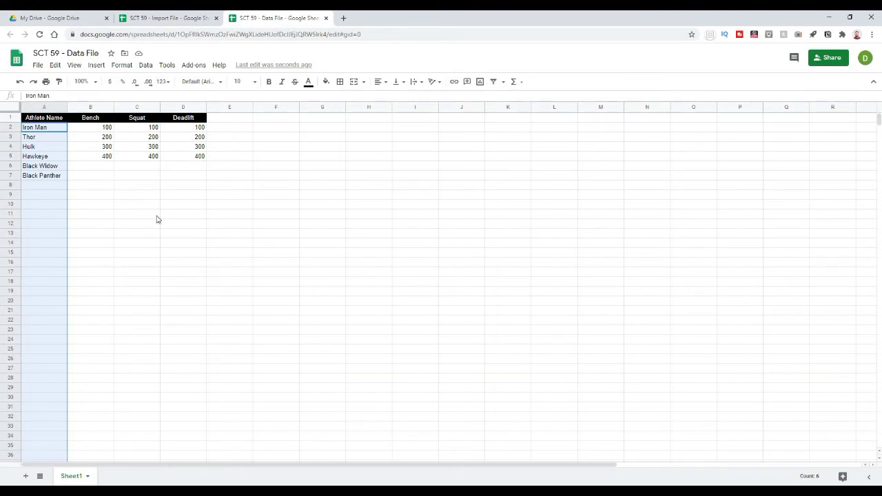
click(321, 222)
Step: Back in the Import File, fill cell A2 light yellow
click(176, 17)
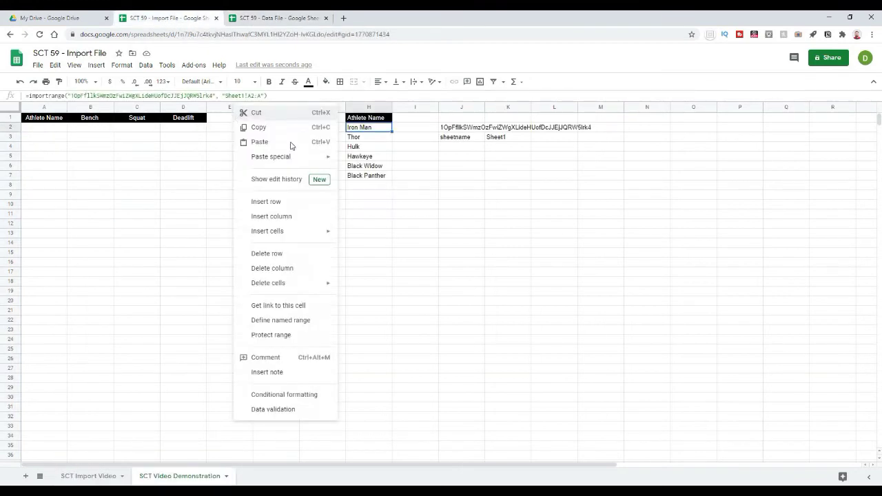
click(402, 203)
click(404, 195)
click(39, 129)
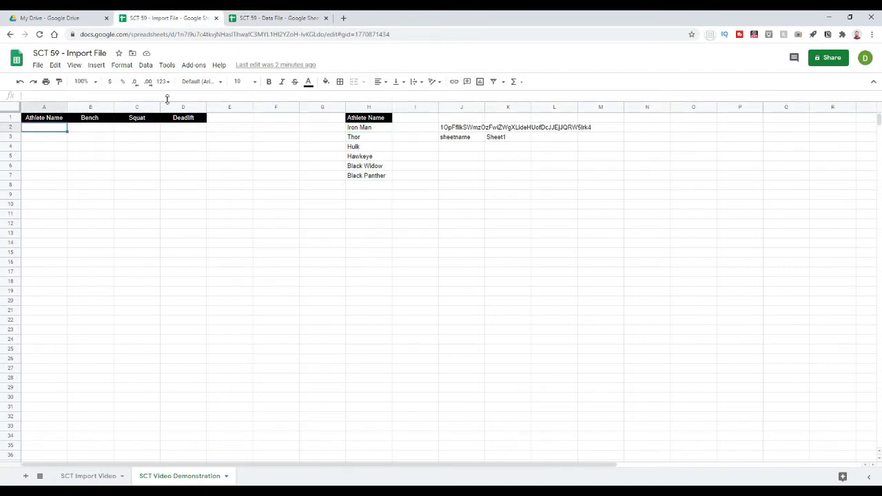
click(326, 81)
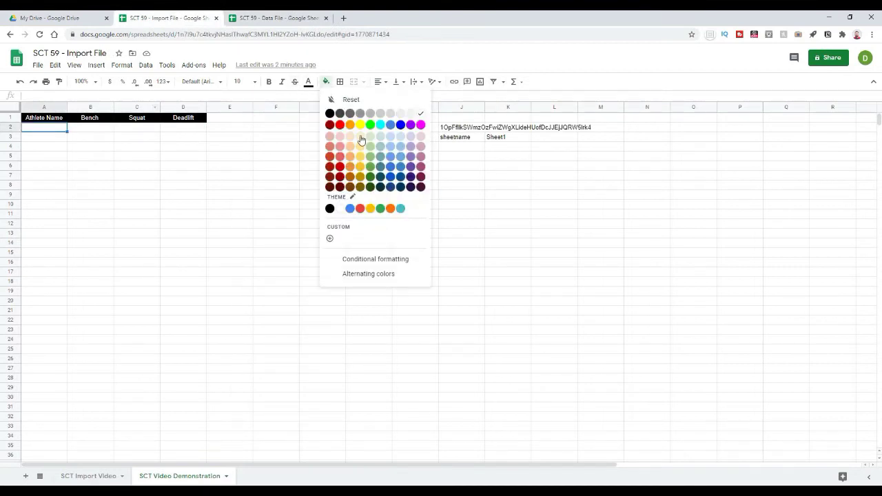
click(361, 138)
click(111, 187)
click(49, 133)
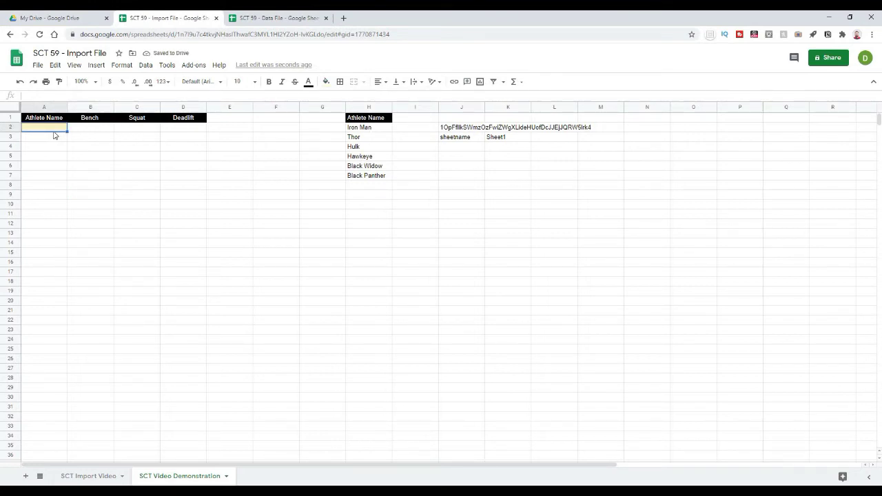
Step: Select the B2:D2 lift cells beside A2, then settle on cell A2
drag(78, 130, 184, 142)
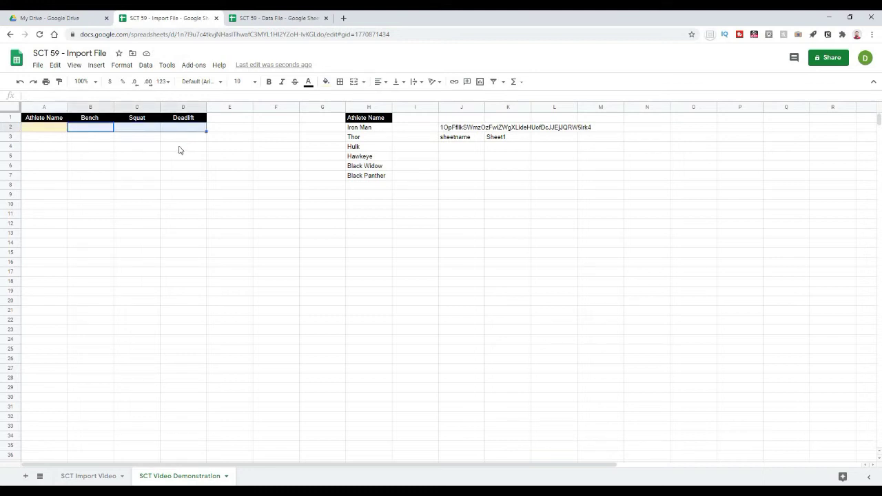
click(34, 131)
drag(86, 132, 215, 134)
click(195, 148)
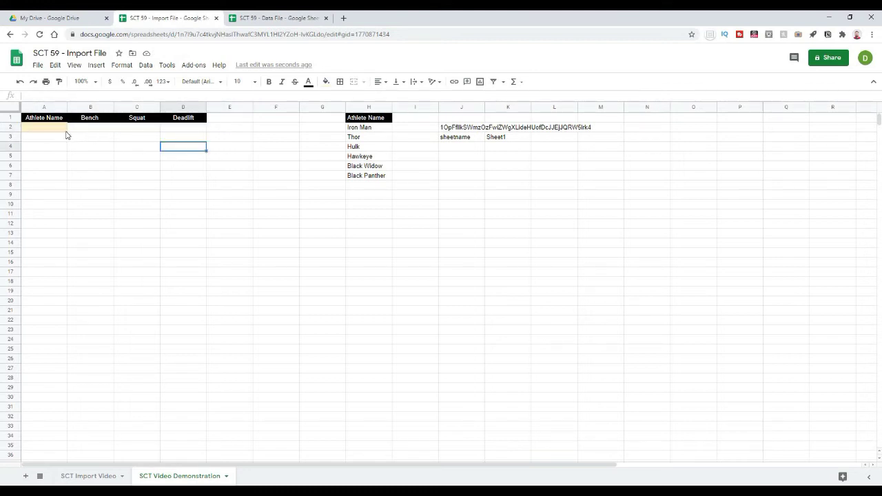
click(97, 136)
click(177, 168)
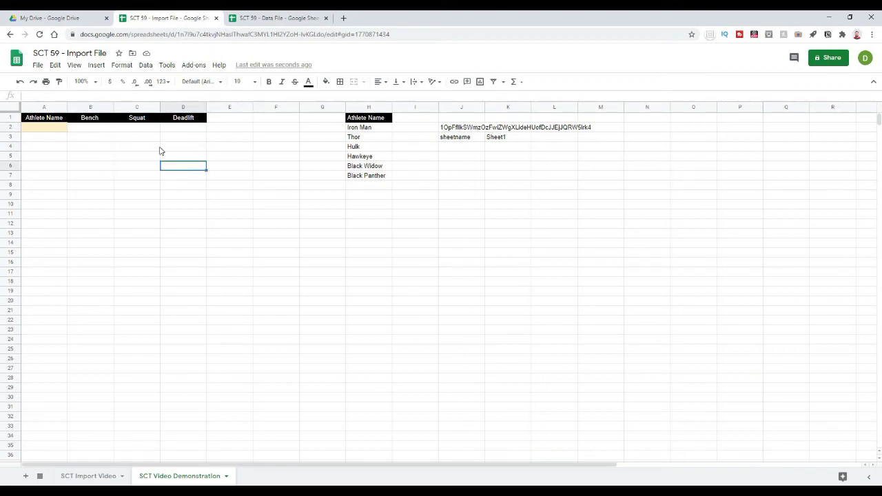
click(147, 66)
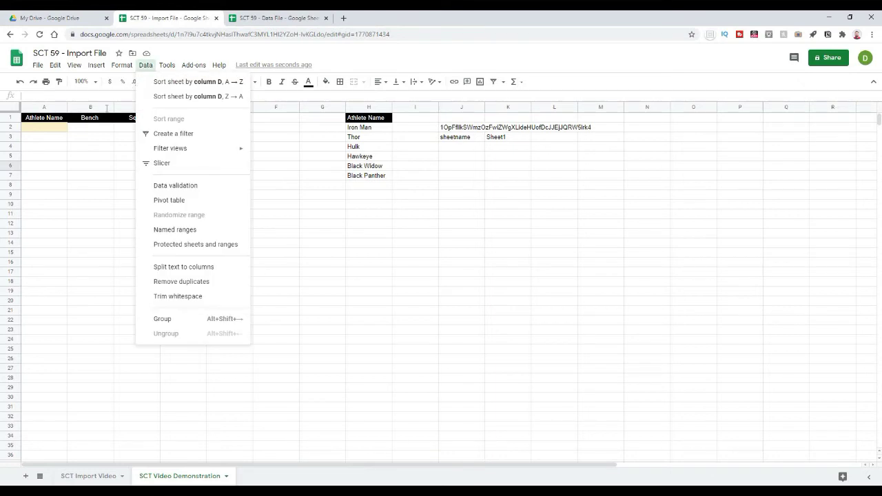
click(86, 158)
click(48, 128)
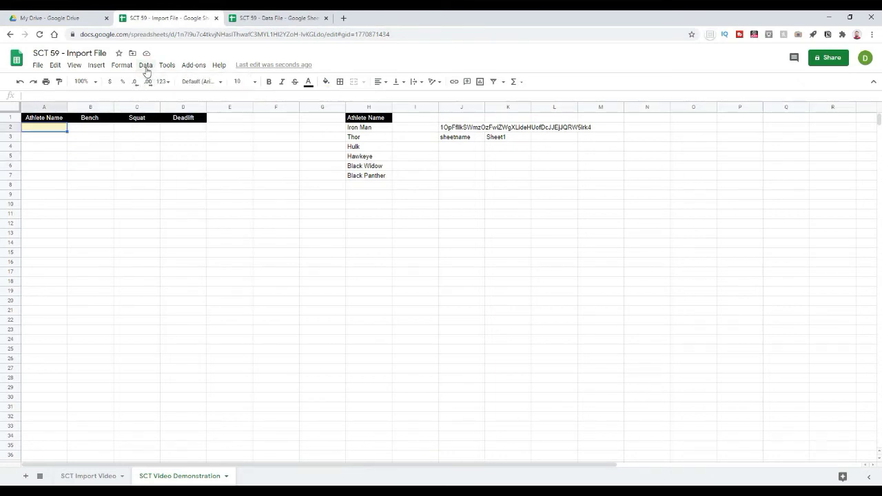
Step: Give A2 a data validation dropdown listing range H2:H and save the rule
click(146, 67)
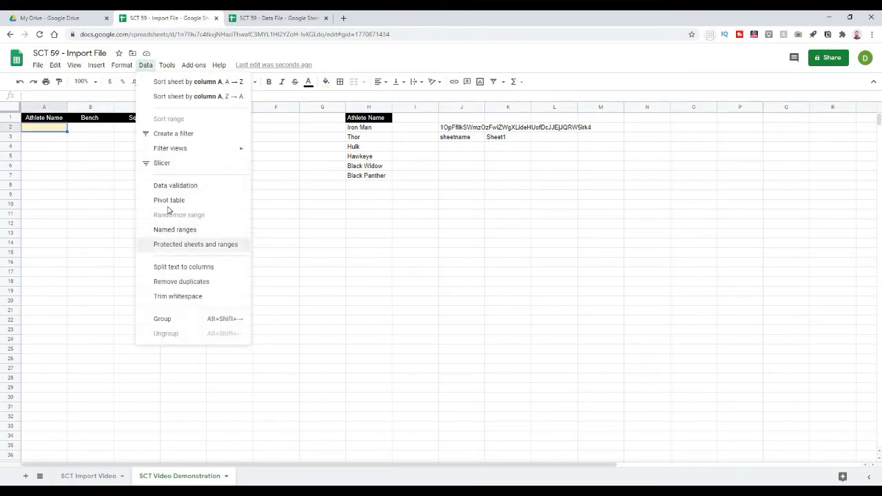
click(176, 186)
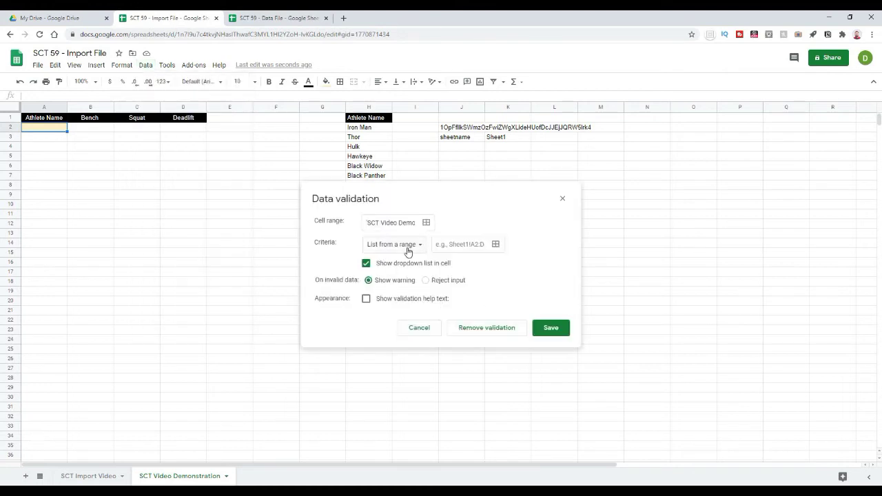
click(407, 249)
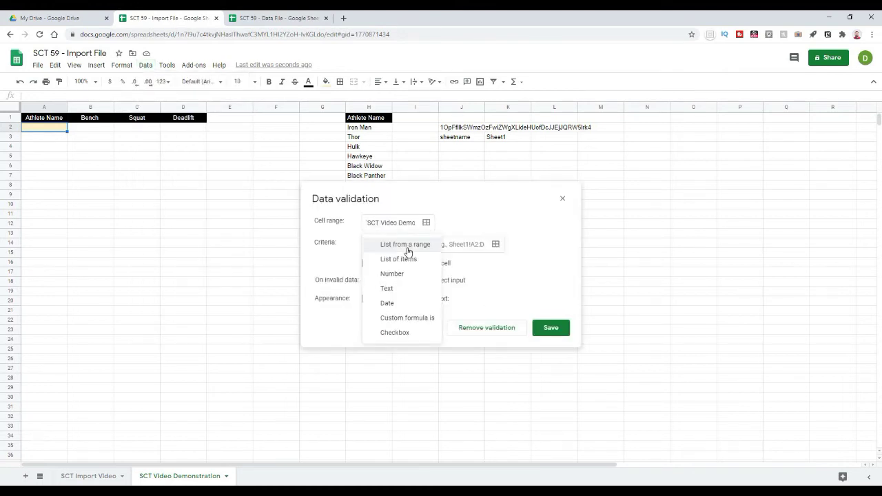
click(386, 244)
click(495, 245)
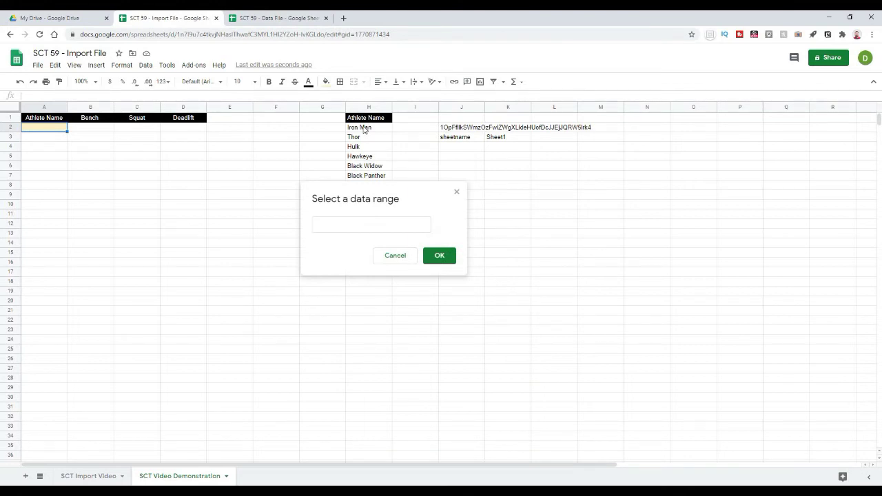
click(364, 129)
click(337, 225)
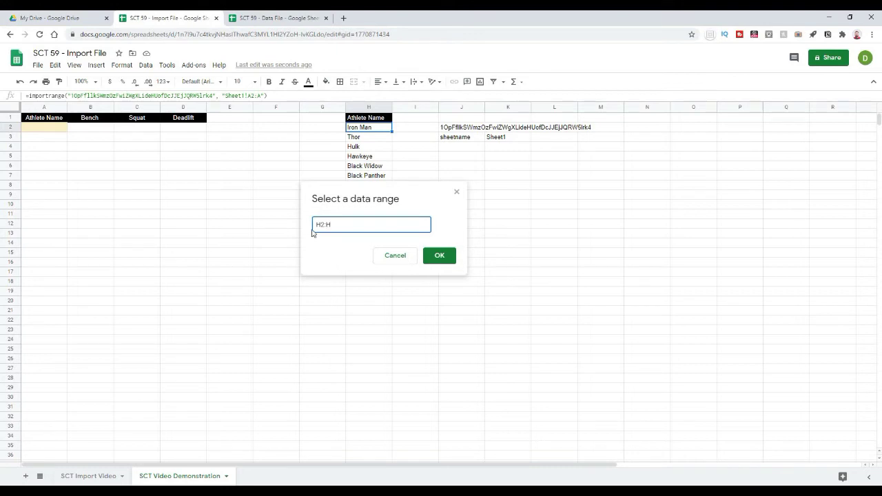
click(440, 256)
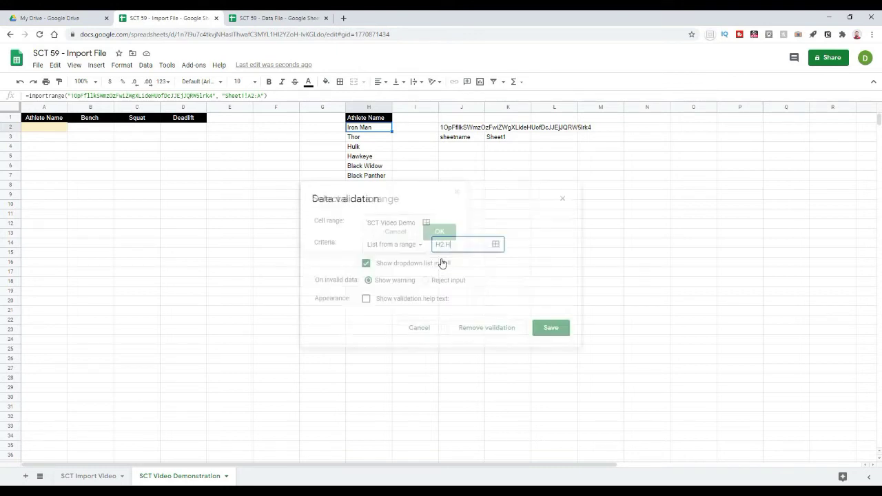
click(552, 328)
click(321, 254)
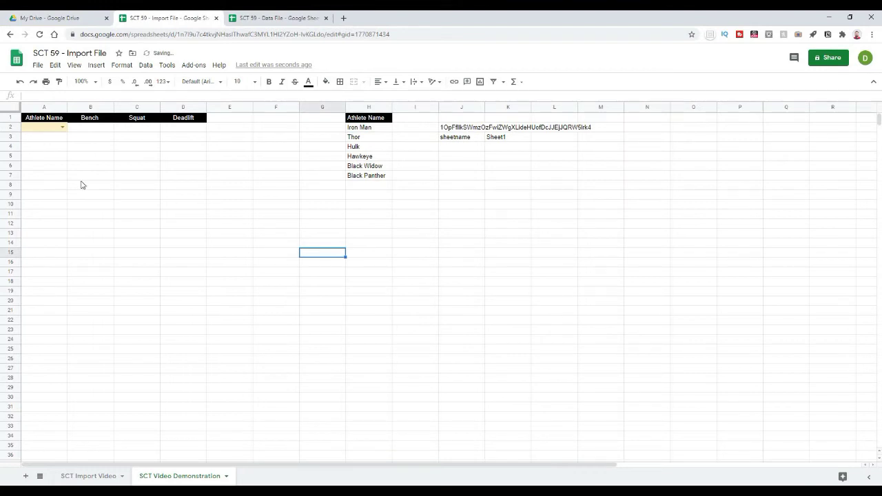
Step: Inspect the imported names in column H and test A2's dropdown with Hawkeye and Black Panther
click(365, 128)
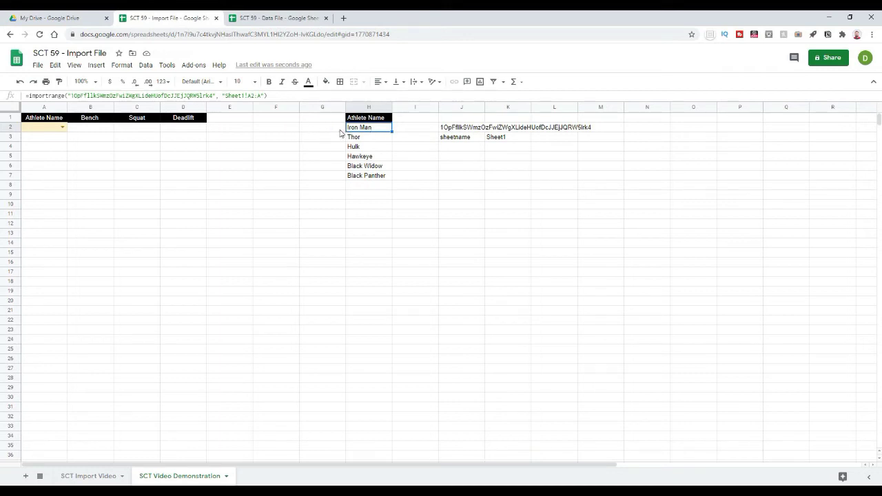
key(shift+Down)
key(shift+Down)
key(shift+Down)
key(shift+Down)
key(shift+Down)
key(shift+Down)
key(shift+Down)
key(shift+Down)
key(shift+Down)
key(shift+Down)
key(shift+Down)
key(shift+Down)
key(shift+Down)
key(shift+Down)
key(shift+Down)
key(shift+Down)
key(shift+Down)
key(shift+Down)
key(shift+Down)
key(shift+Down)
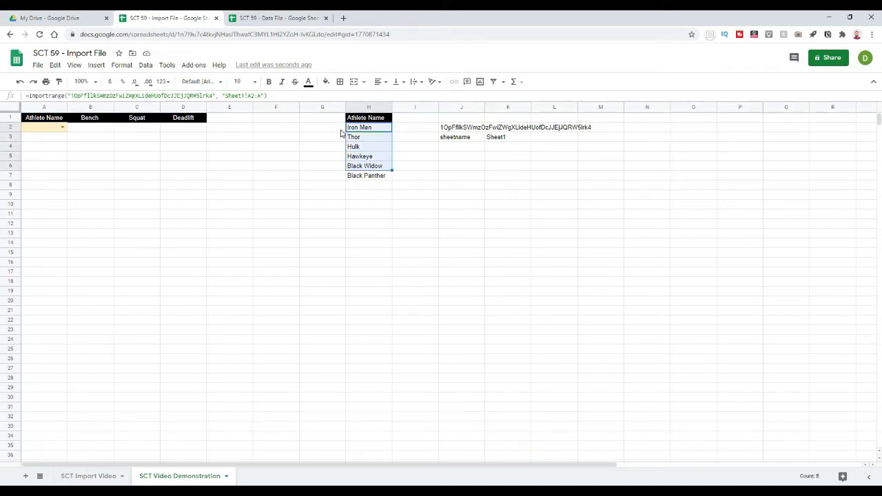
click(463, 187)
click(62, 127)
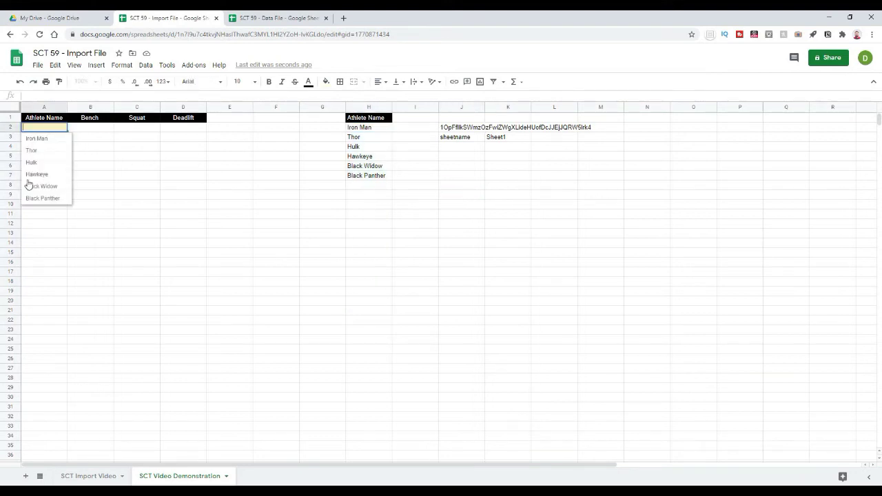
click(38, 174)
click(105, 172)
click(63, 128)
click(51, 201)
click(114, 203)
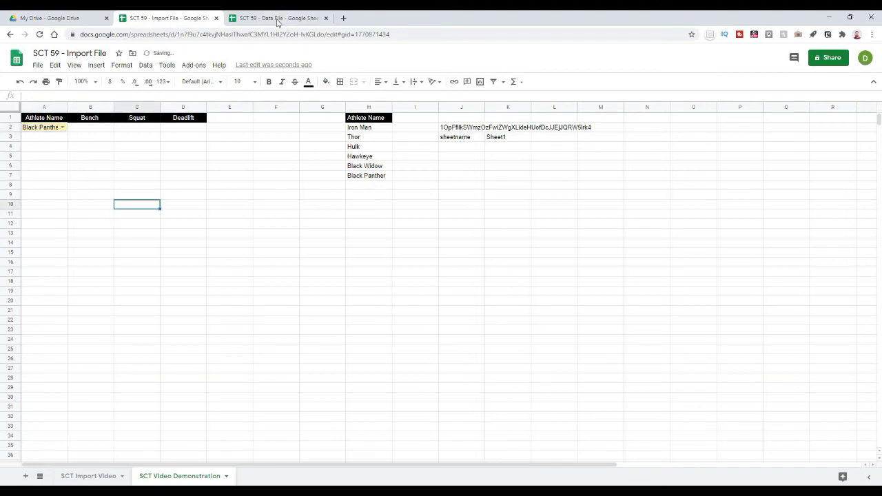
Step: Add 'Capt America' to cell A8 of the Data File
click(275, 19)
click(58, 186)
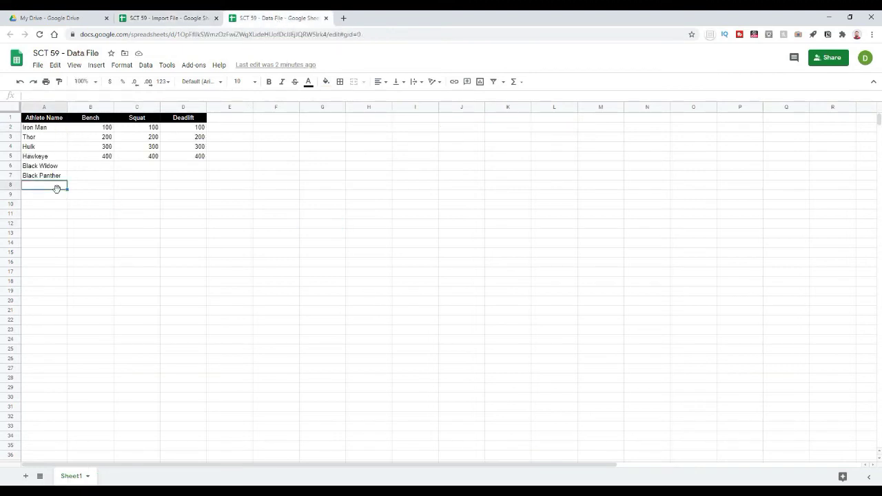
text(Capt America)
key(Return)
Step: Pick Capt America from A2's dropdown in the Import File, then clear A2
click(169, 18)
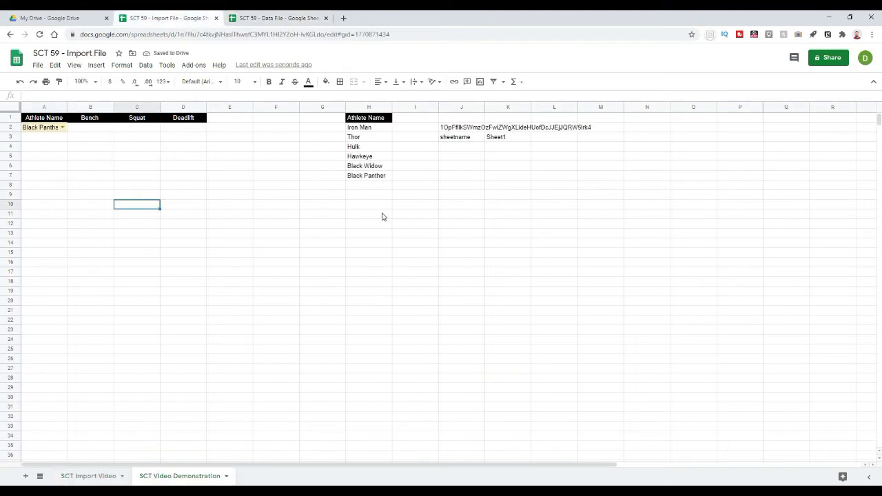
click(381, 215)
click(44, 130)
click(63, 127)
click(42, 210)
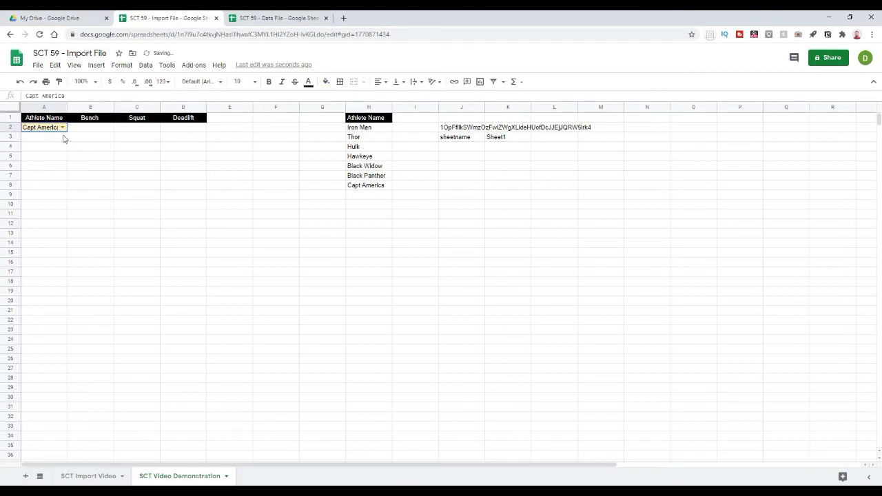
key(Delete)
click(135, 199)
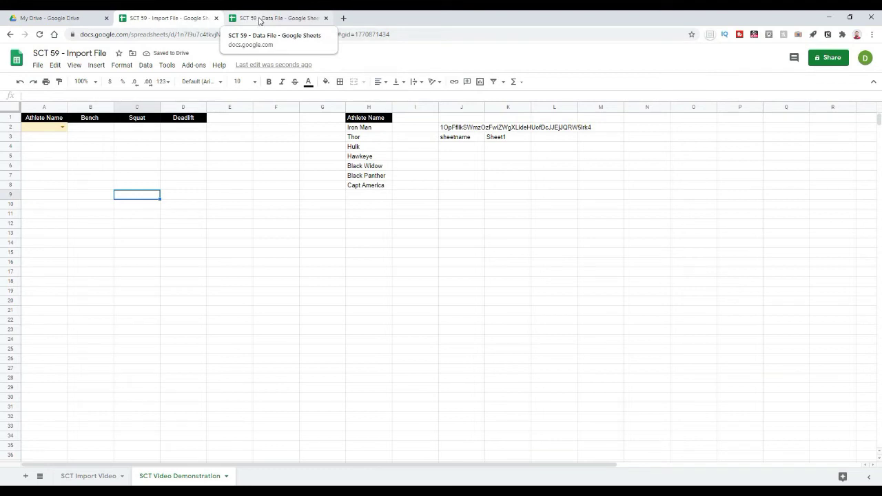
click(292, 197)
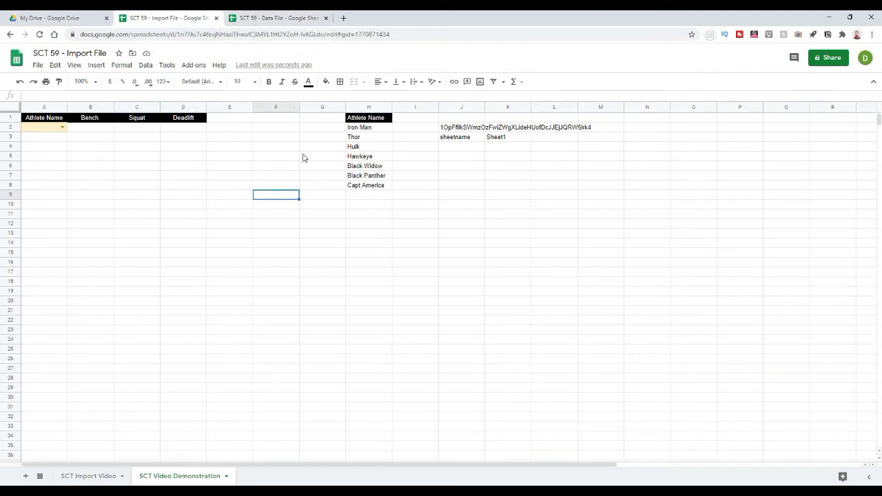
drag(104, 137, 103, 146)
click(399, 147)
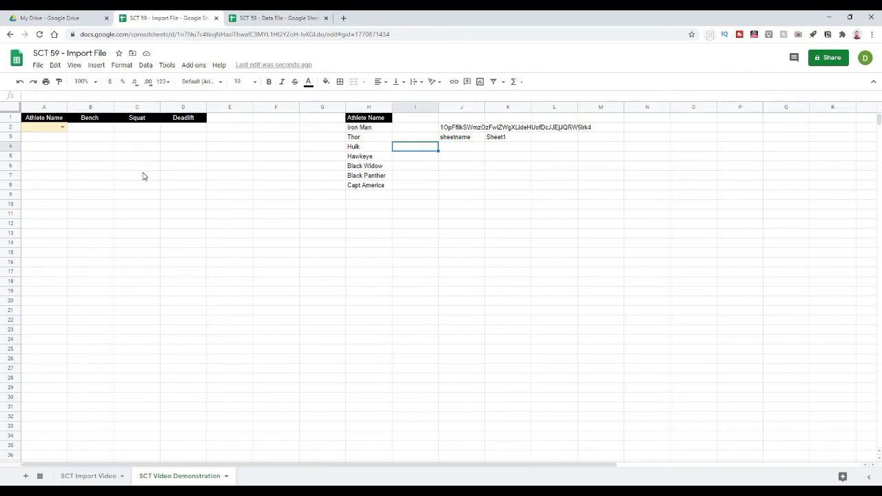
click(145, 175)
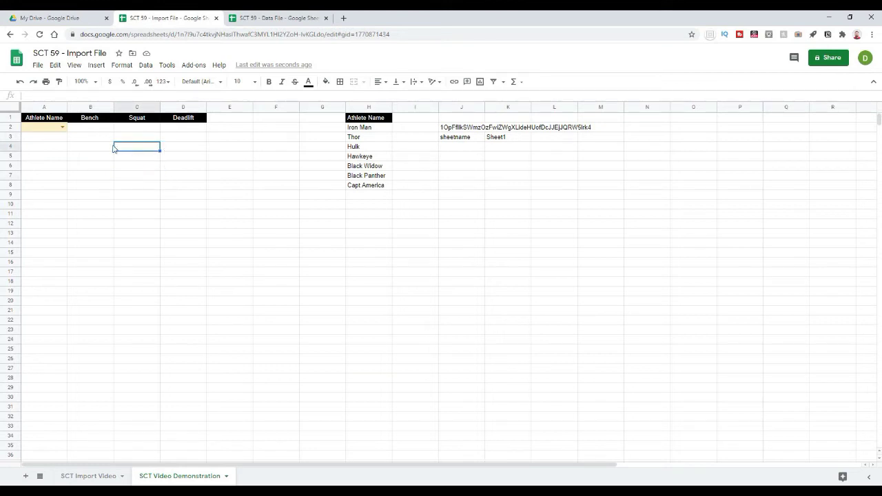
click(77, 151)
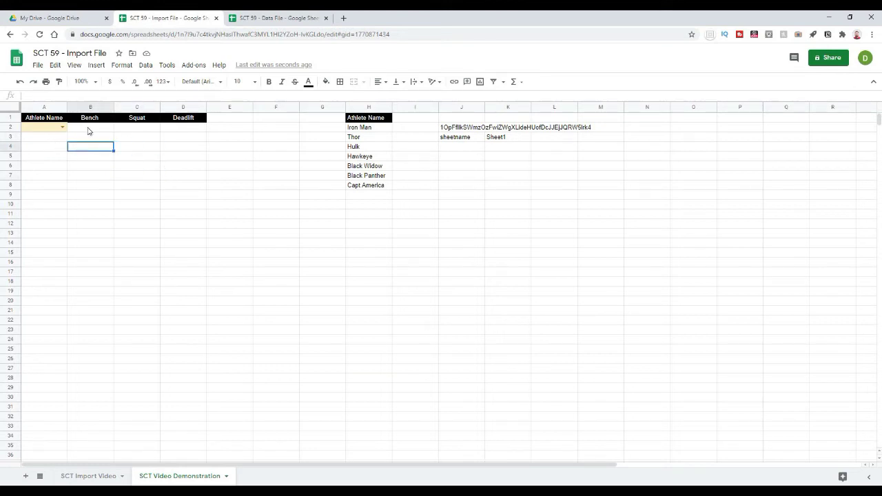
click(88, 129)
click(98, 157)
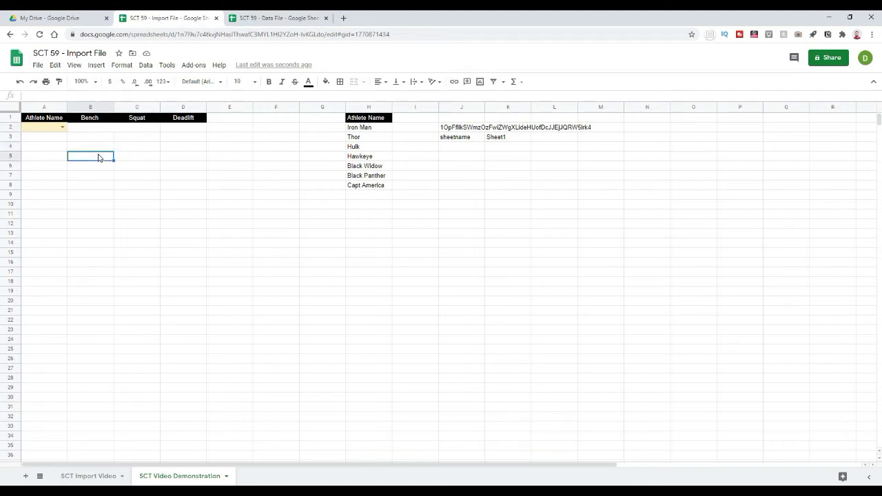
click(58, 128)
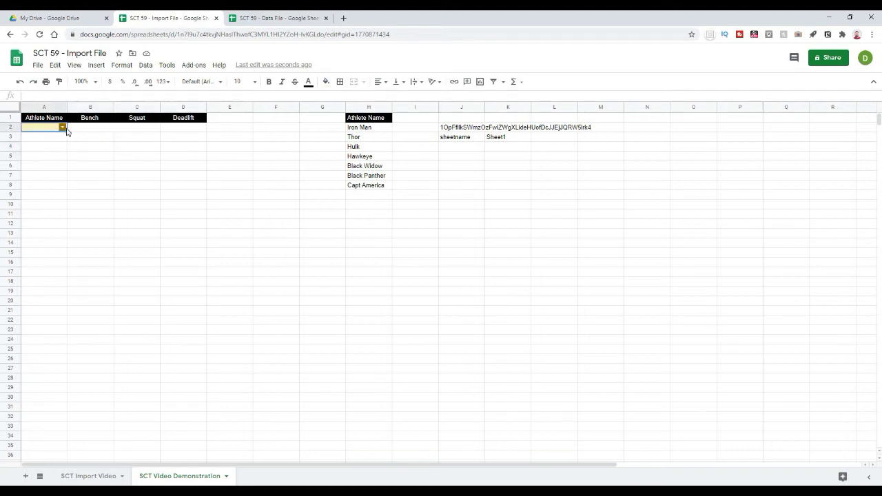
Step: Choose Iron Man from the athlete dropdown in A2
click(66, 130)
click(41, 137)
click(107, 157)
click(84, 130)
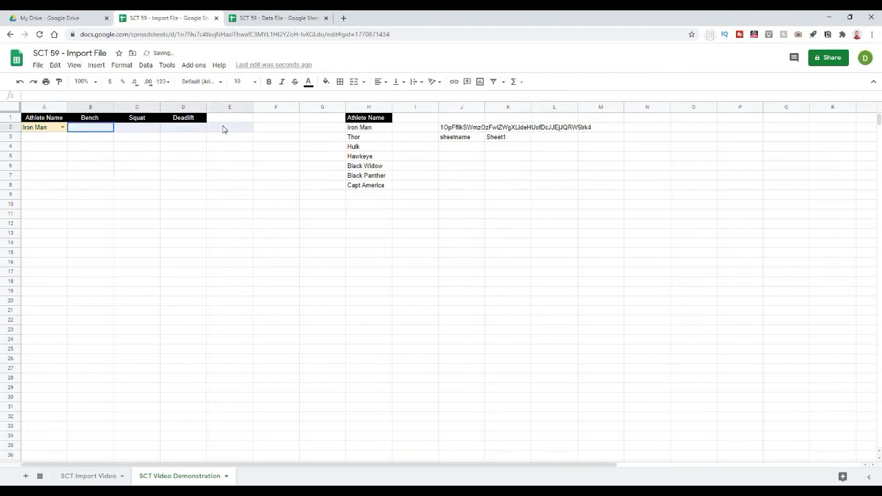
click(214, 205)
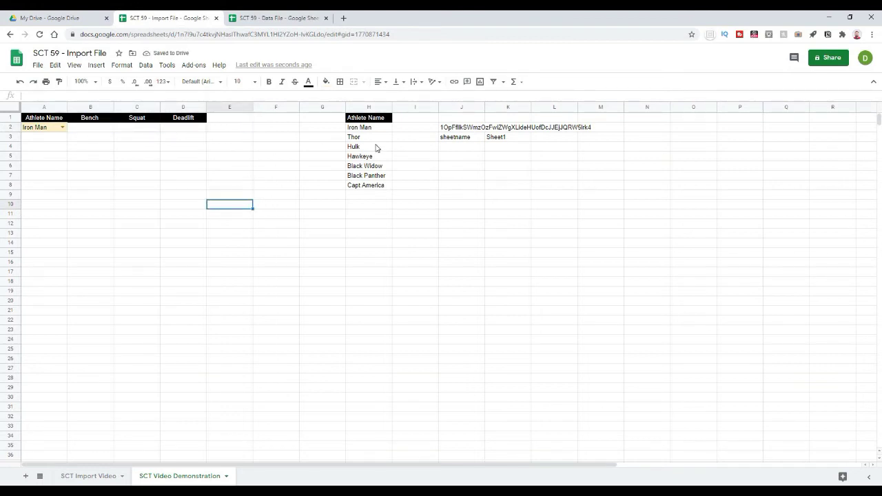
Step: Copy H2's IMPORTRANGE formula into B2 under Bench and reopen it for editing
click(357, 130)
drag(268, 96, 22, 109)
key(ctrl+c)
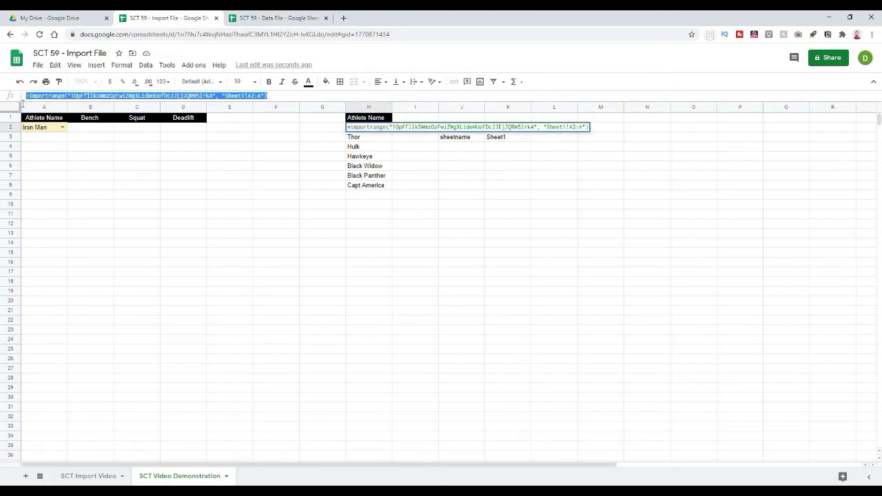
key(Escape)
click(105, 131)
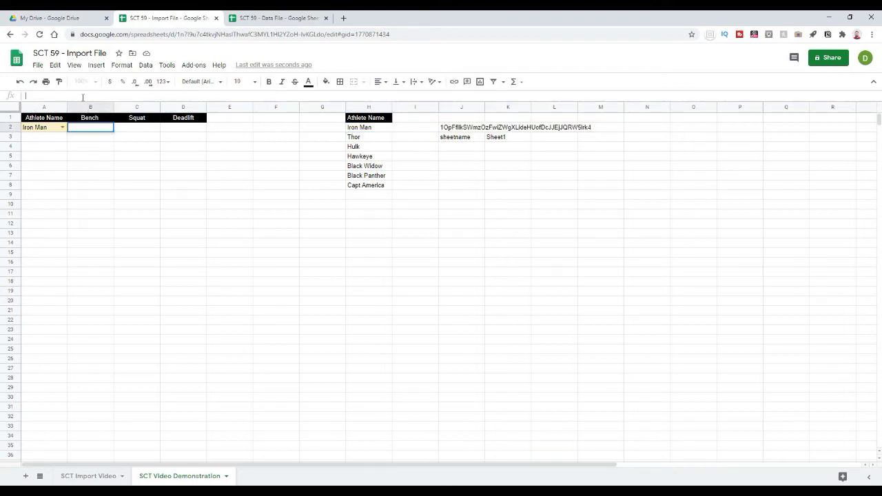
key(ctrl+v)
key(Return)
click(186, 196)
click(82, 130)
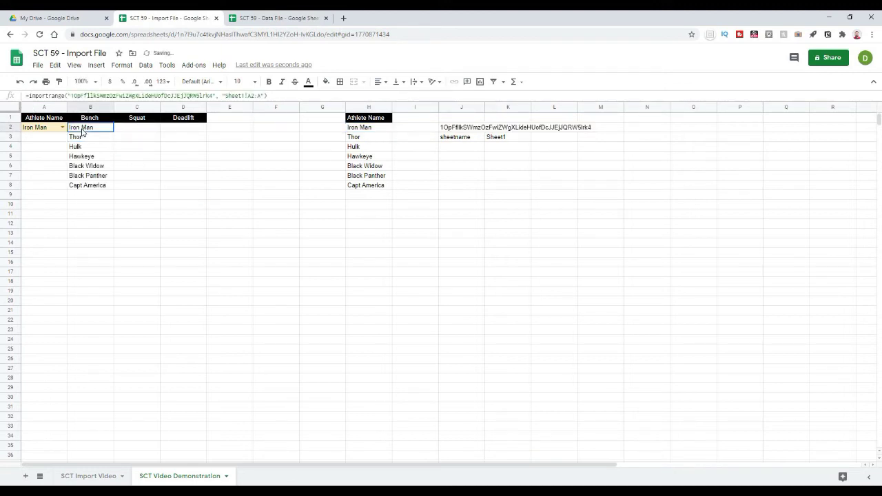
click(29, 96)
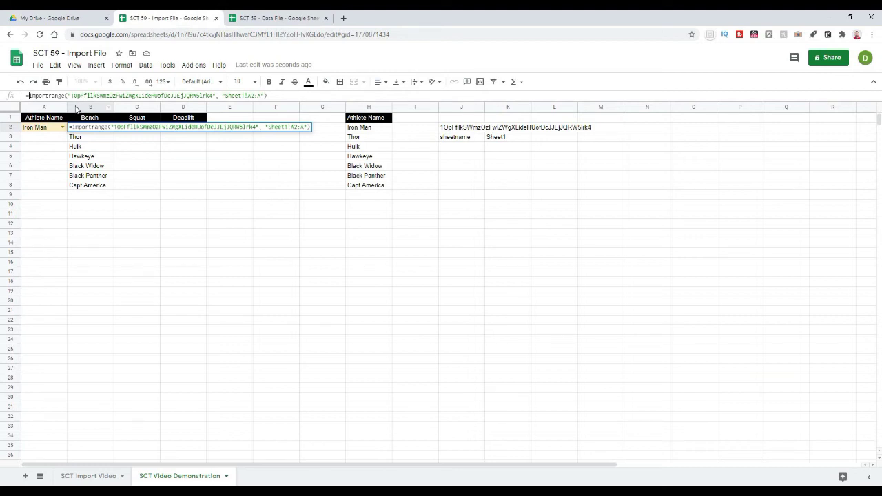
Step: Wrap the B2 IMPORTRANGE in INDEX and change its range to Sheet1!B2:B
text(index)
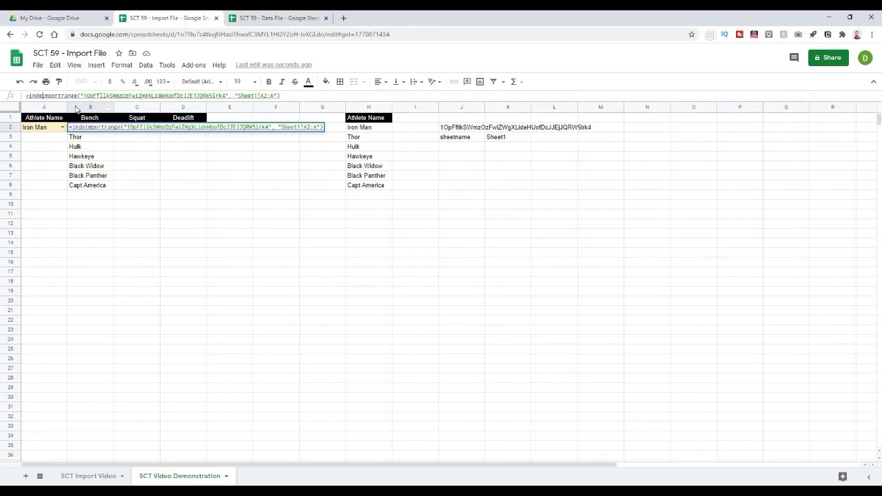
text(()
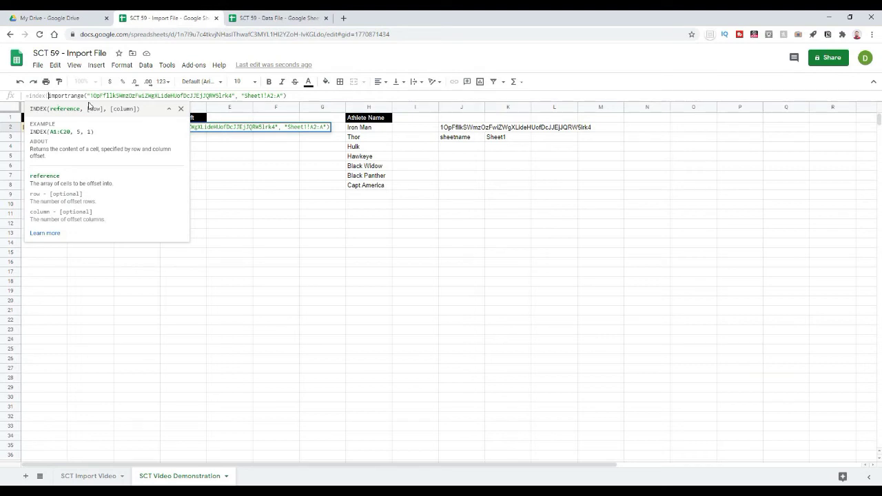
click(270, 95)
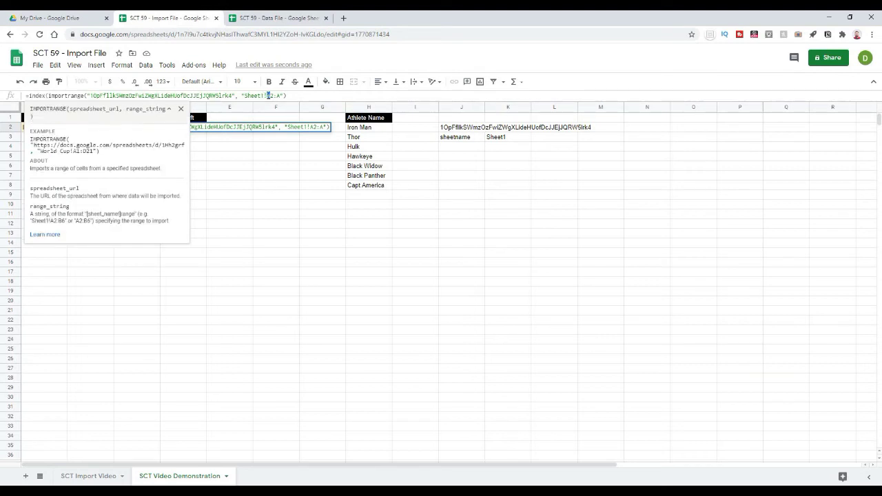
key(BackSpace)
text(b)
double_click(278, 97)
text(b)
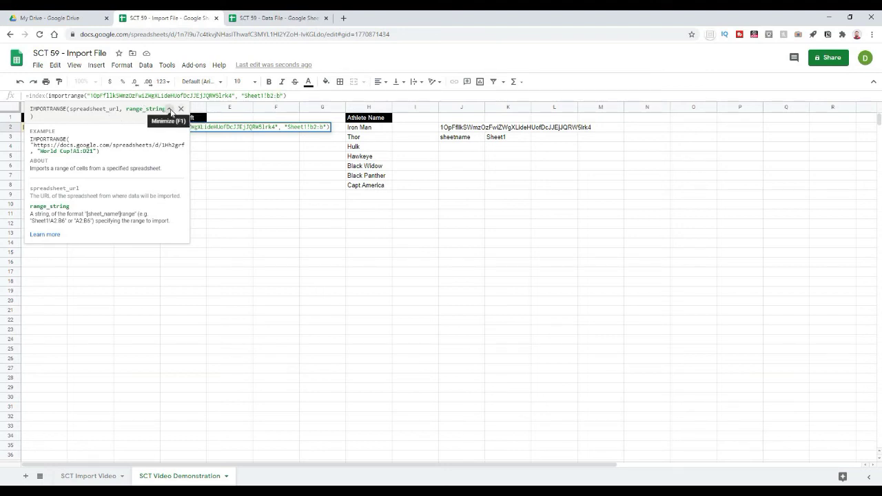
click(168, 109)
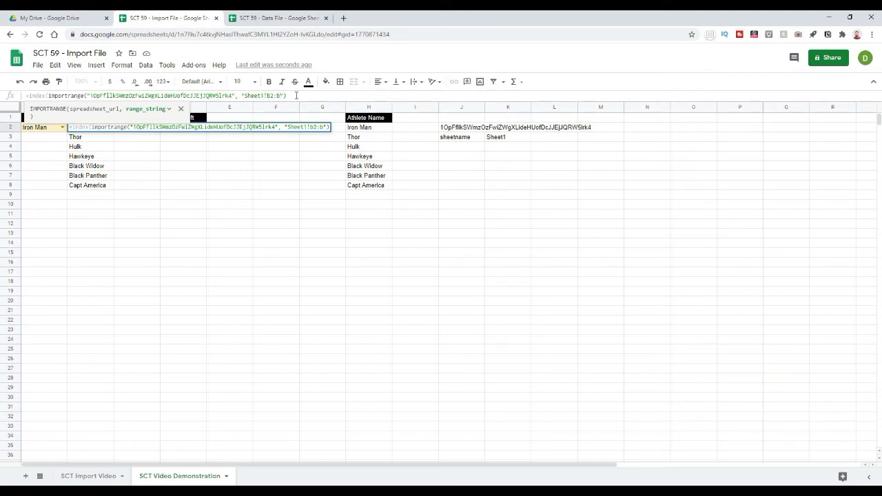
Step: Append MATCH(A2, IMPORTRANGE(…,"Sheet1!A2:A"), 0) to complete the INDEX arguments
click(296, 95)
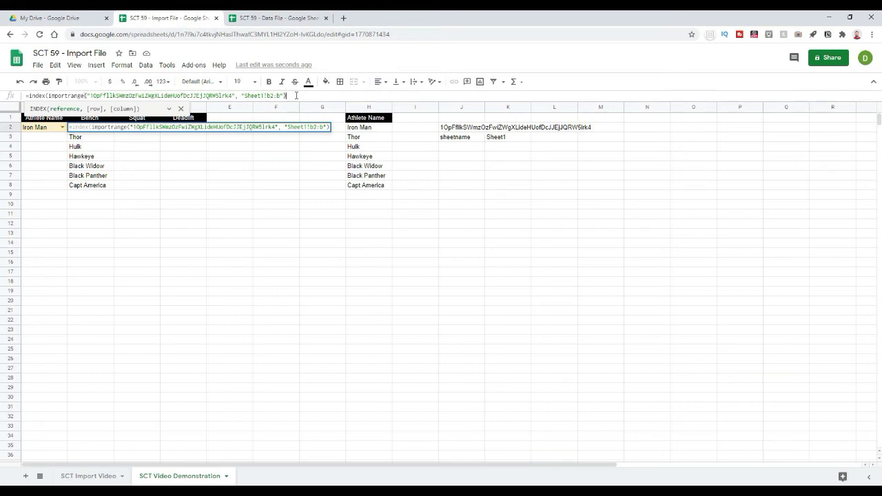
text(,)
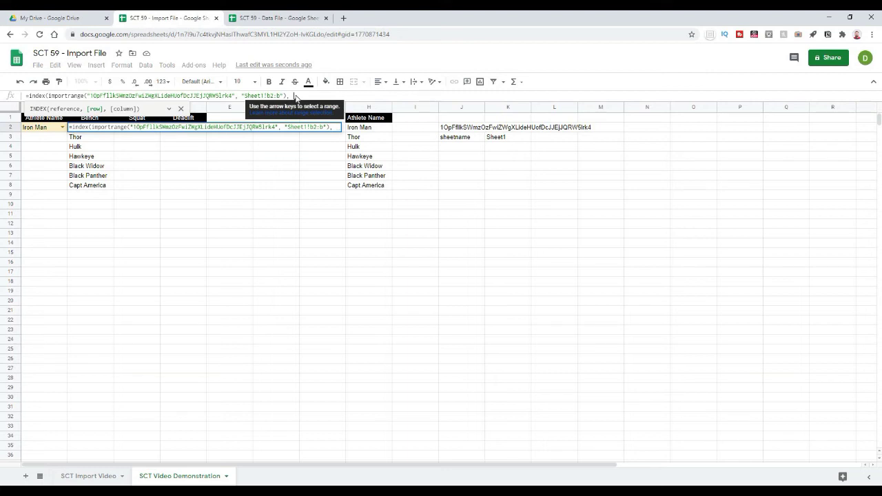
text(match)
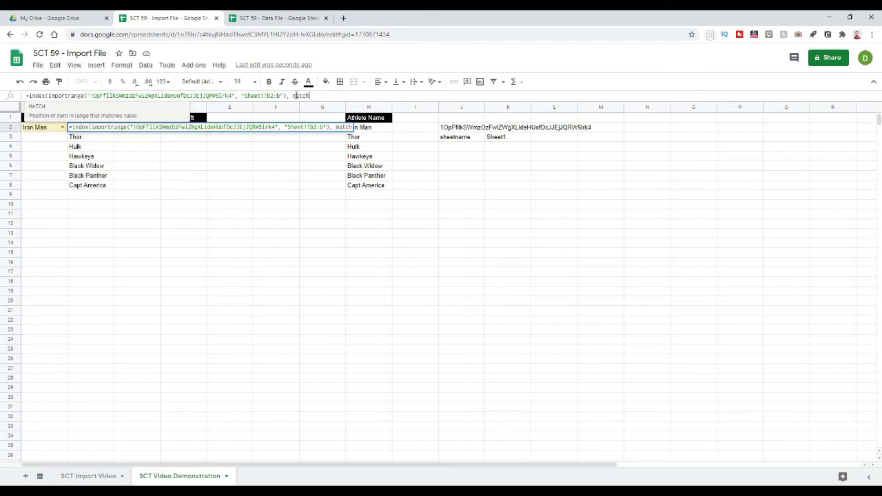
text(()
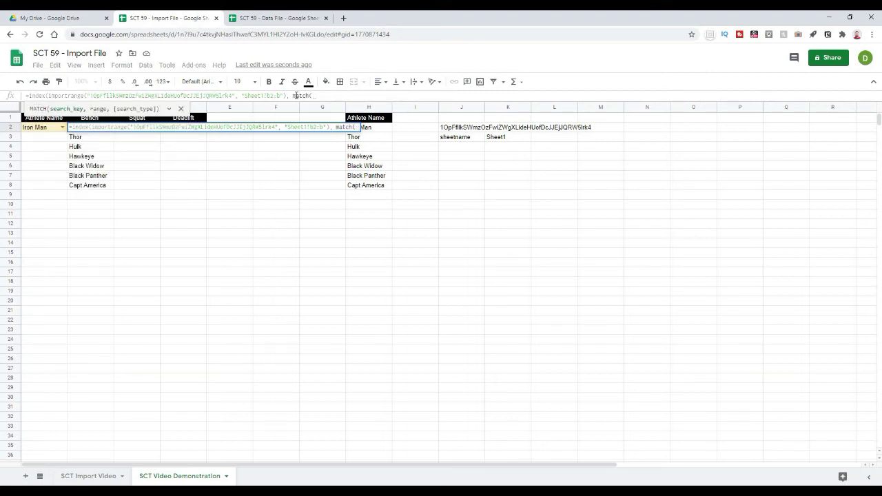
text(a2)
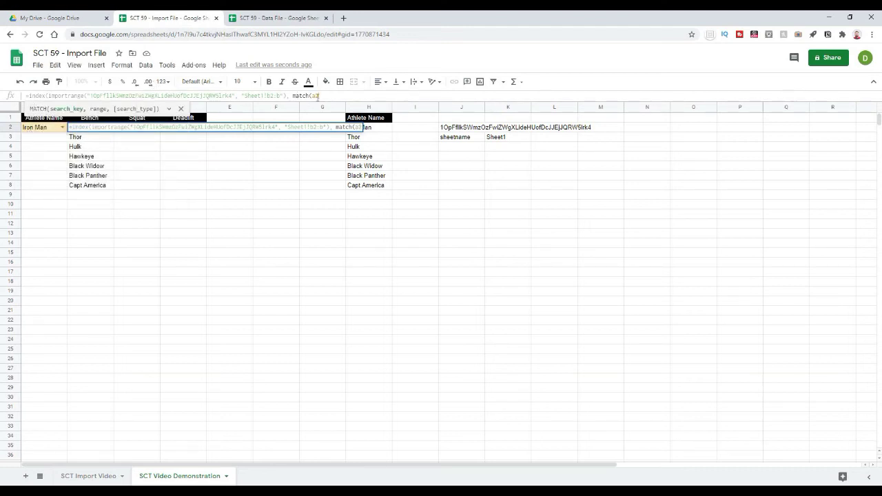
text(,)
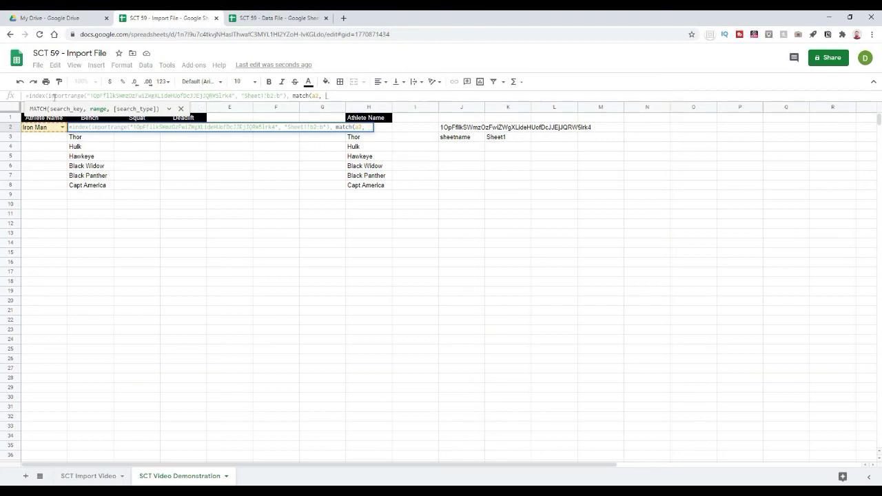
drag(50, 96, 286, 96)
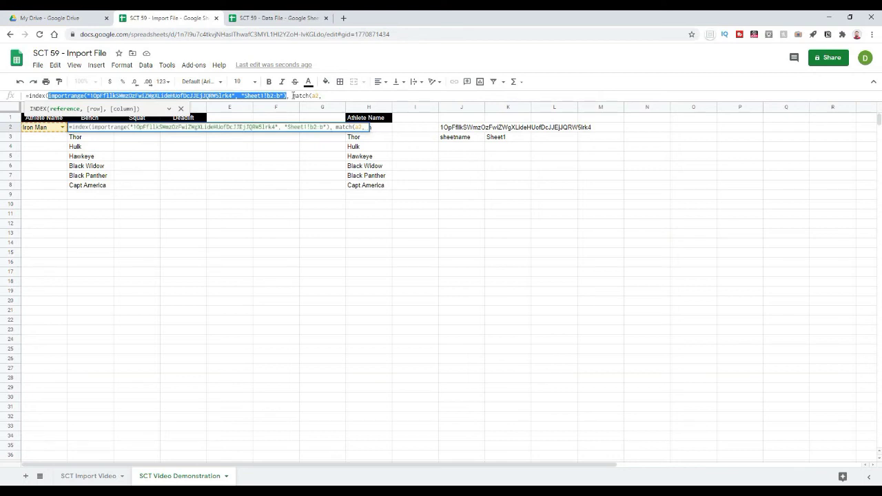
click(321, 95)
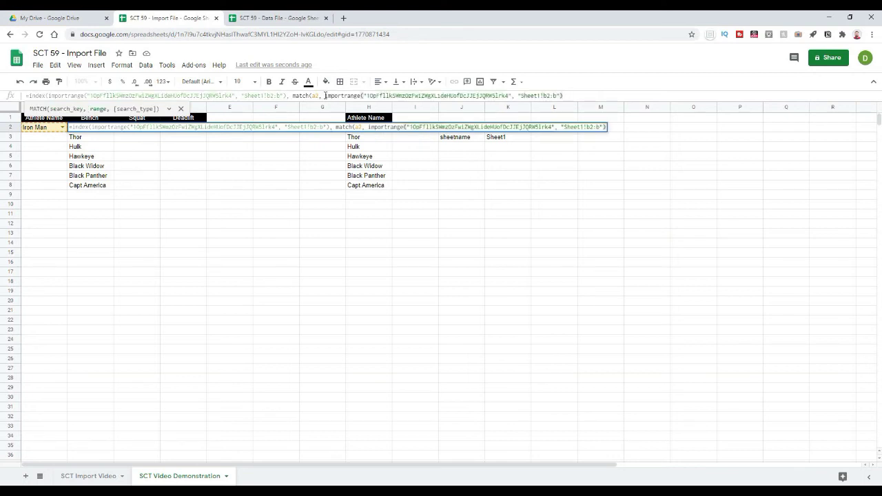
click(325, 96)
click(546, 96)
key(BackSpace)
text(A)
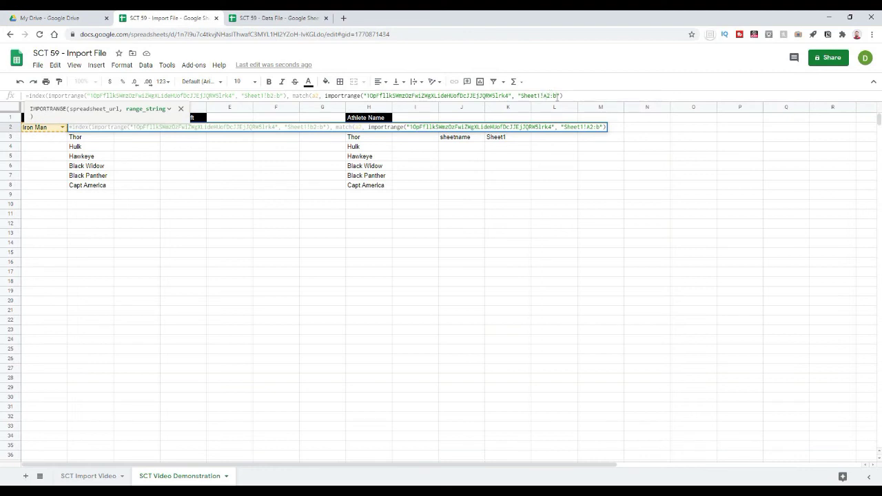
double_click(556, 96)
text(A)
click(568, 96)
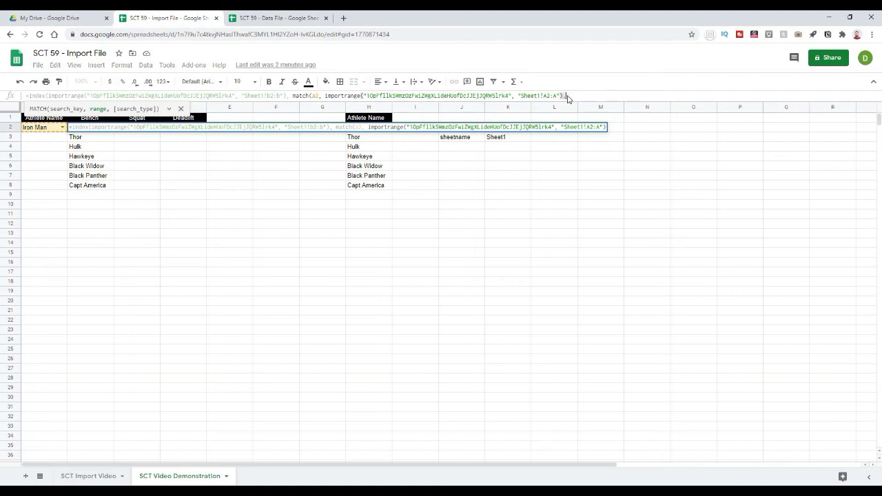
text(, 0)
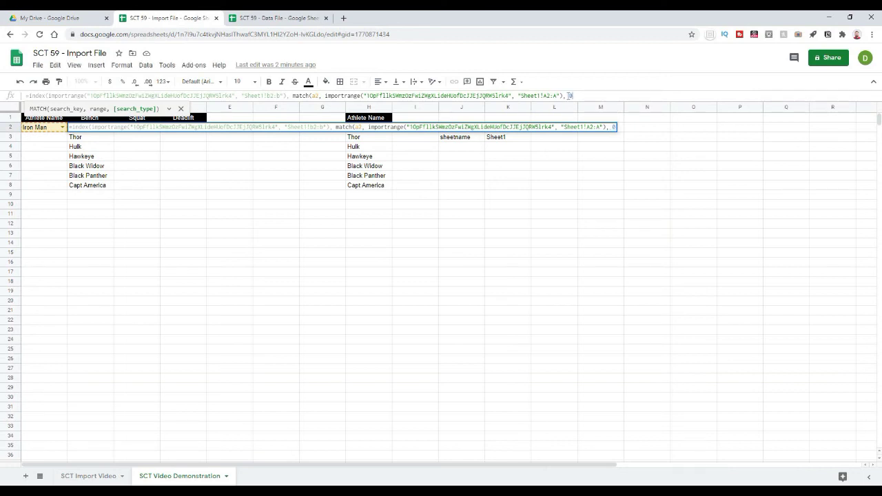
text()))
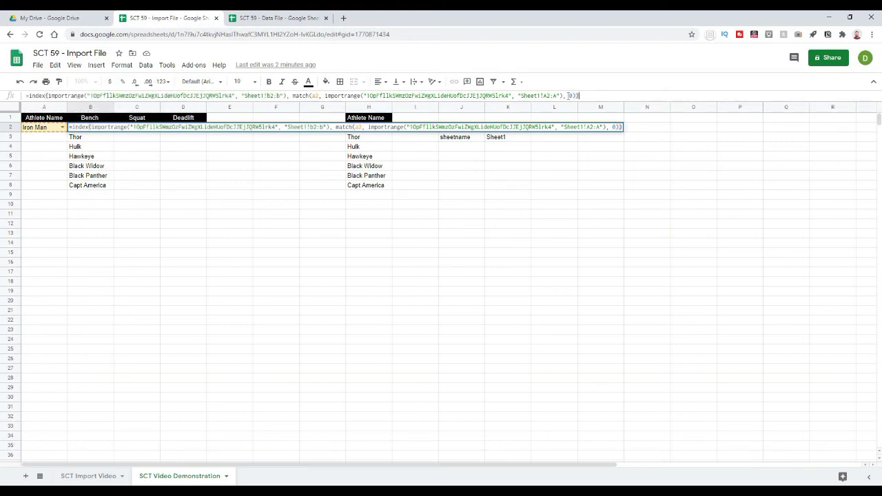
Step: Commit B2's INDEX/MATCH formula, cancel a stray column insertion, and confirm it returns 100
key(Return)
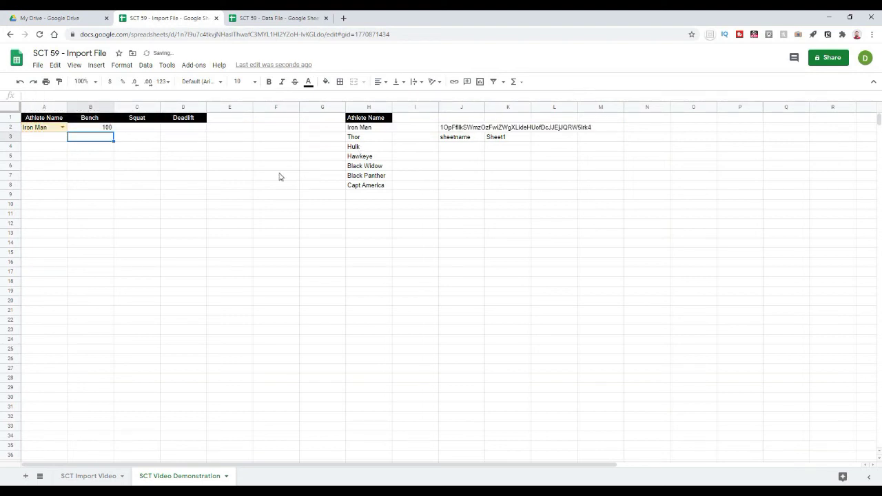
click(100, 130)
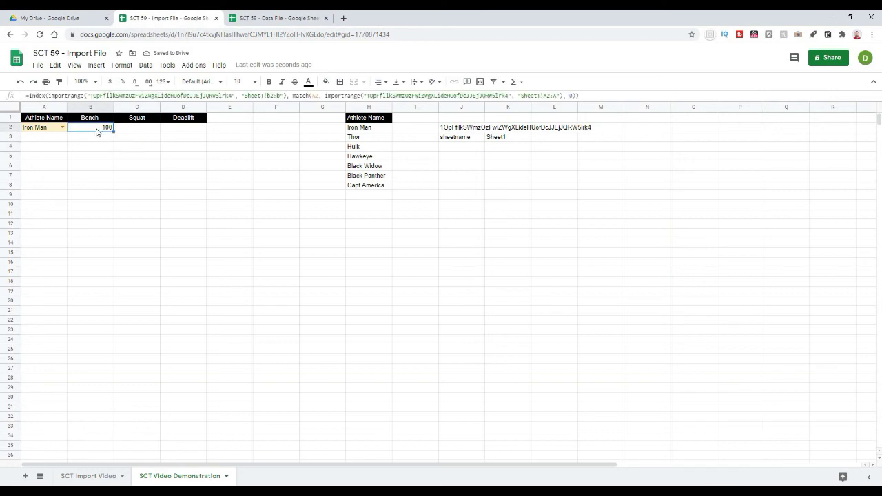
click(49, 96)
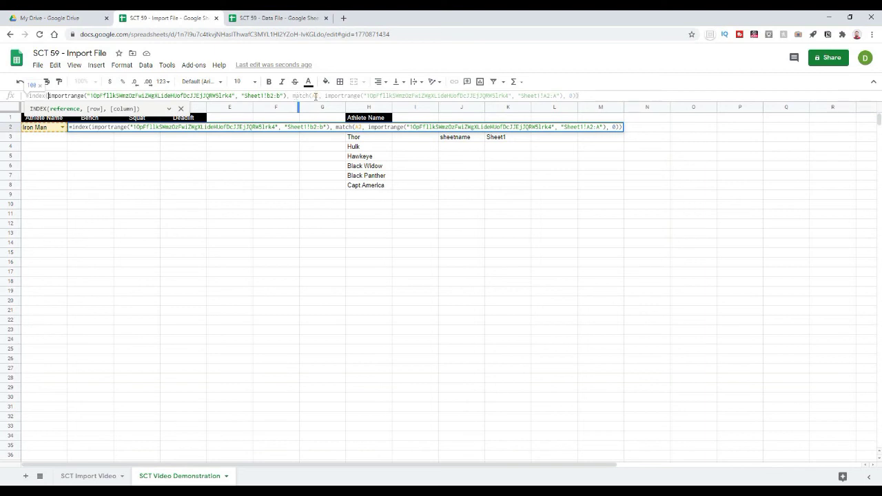
click(316, 97)
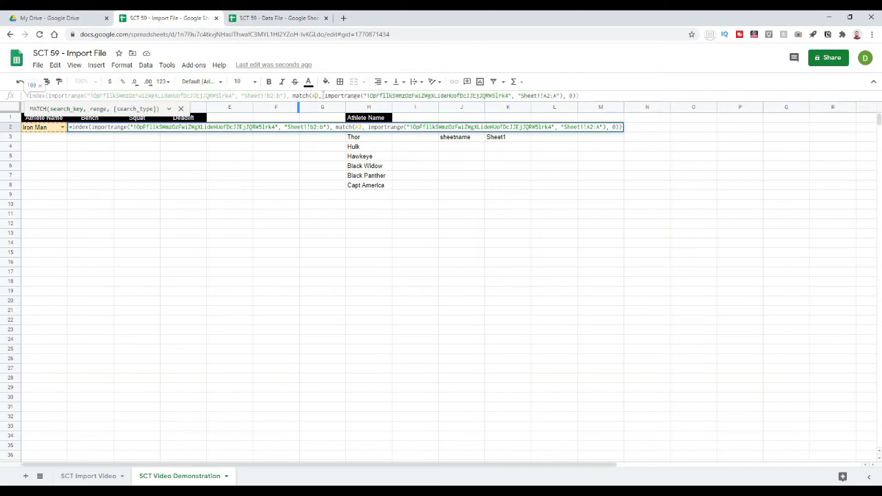
click(507, 108)
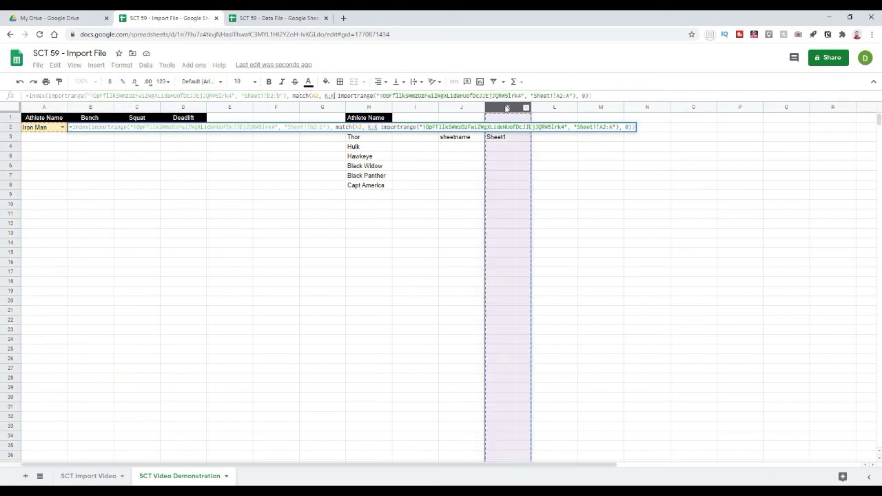
key(Escape)
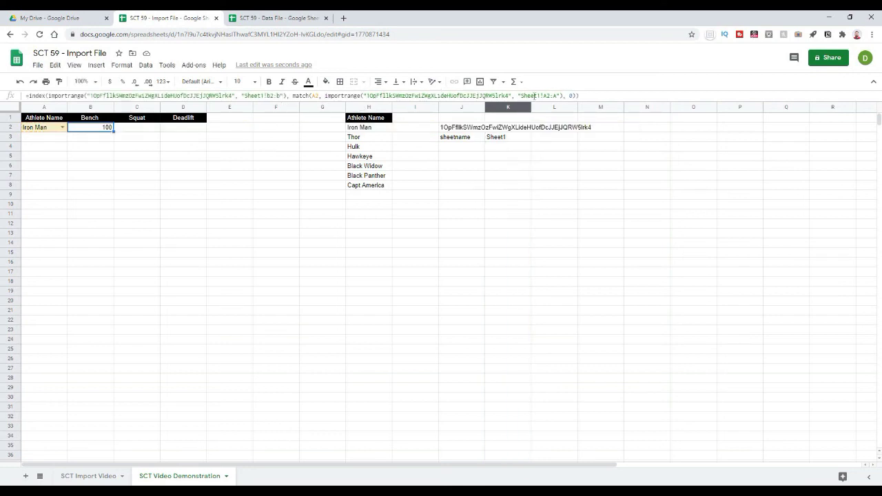
click(535, 96)
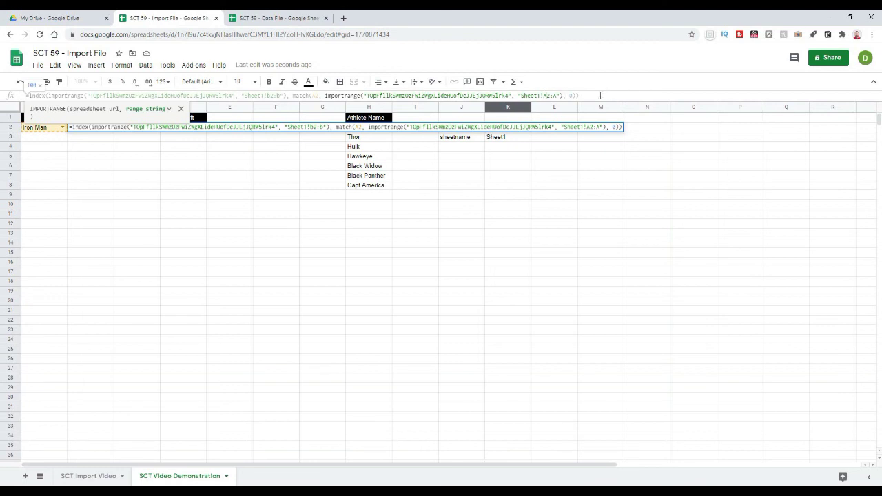
key(Return)
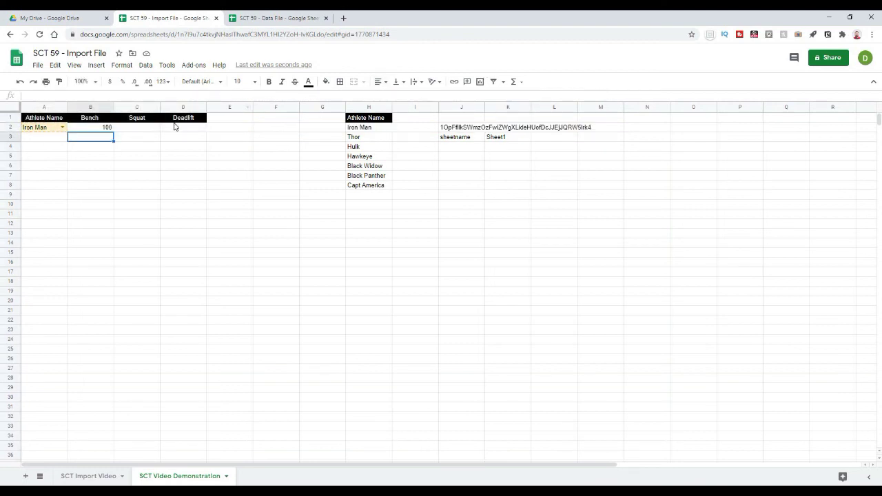
Step: Fill B2's lookup across into C2 and D2 and inspect their #N/A errors
click(103, 129)
drag(113, 131, 179, 129)
click(146, 129)
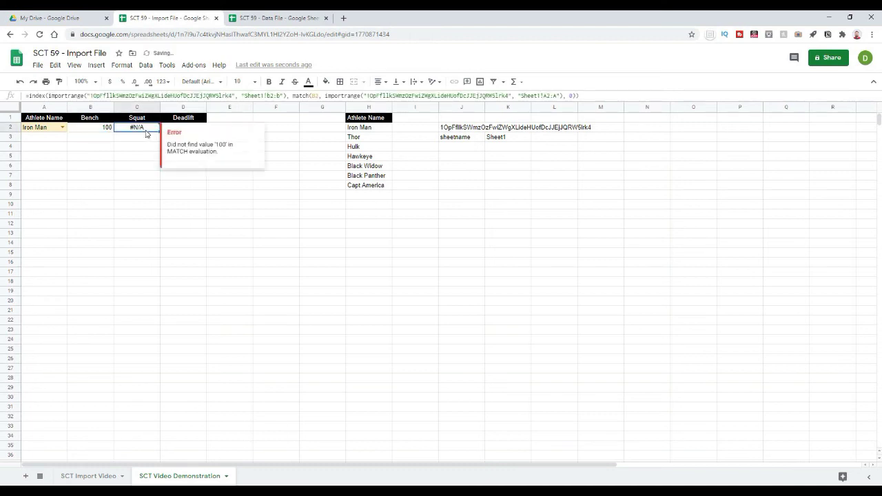
click(117, 159)
click(138, 131)
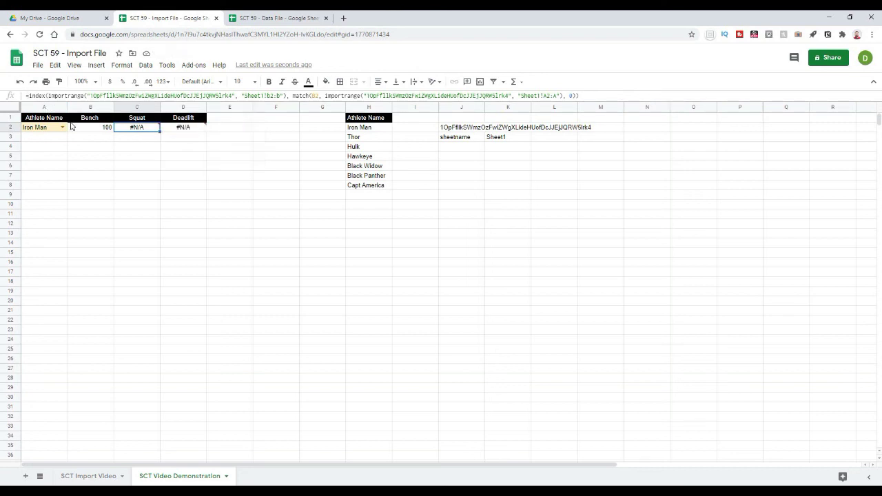
click(110, 156)
click(138, 131)
Step: Fix C2's formula to import Sheet1!C2:C and match on A2
click(268, 96)
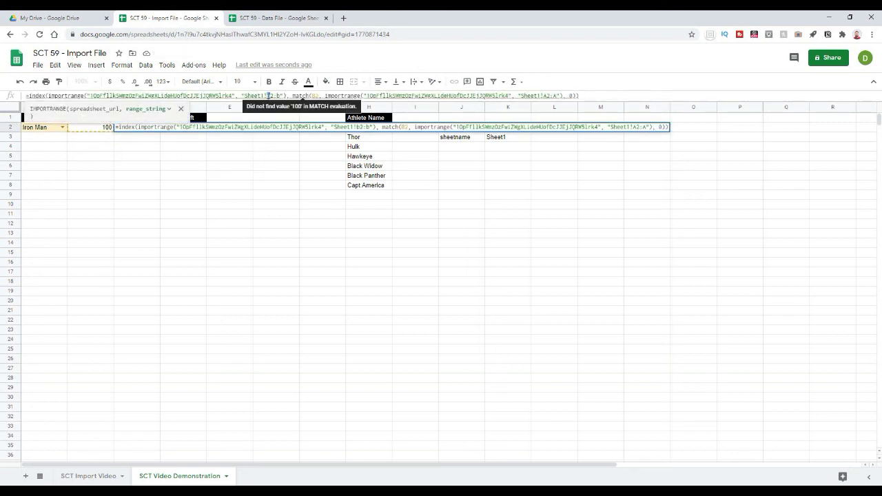
key(BackSpace)
text(c)
double_click(278, 96)
text(c)
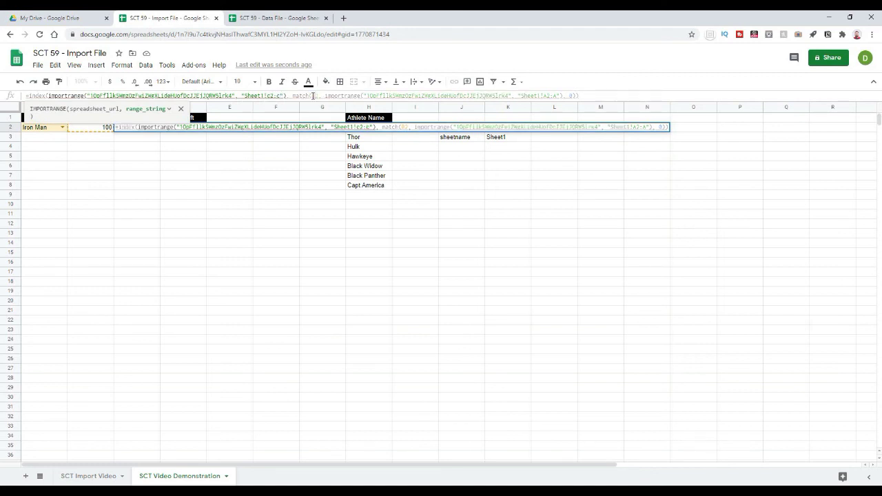
click(315, 96)
key(BackSpace)
text(a)
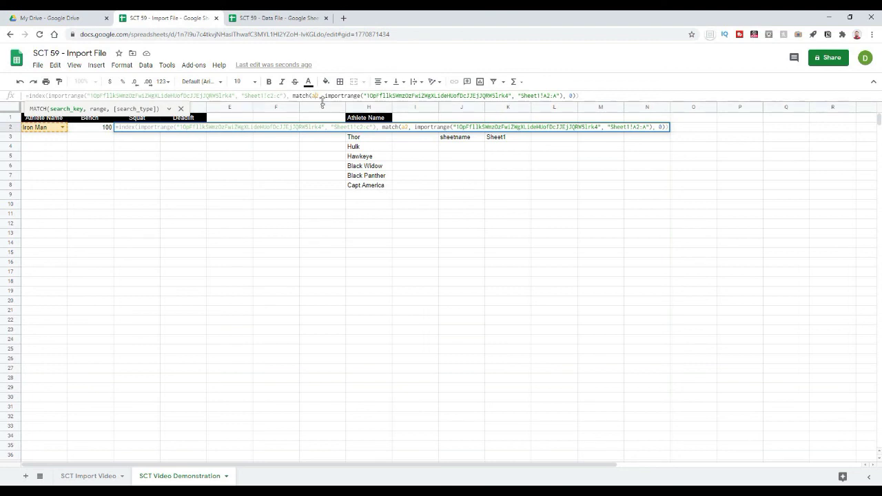
key(Return)
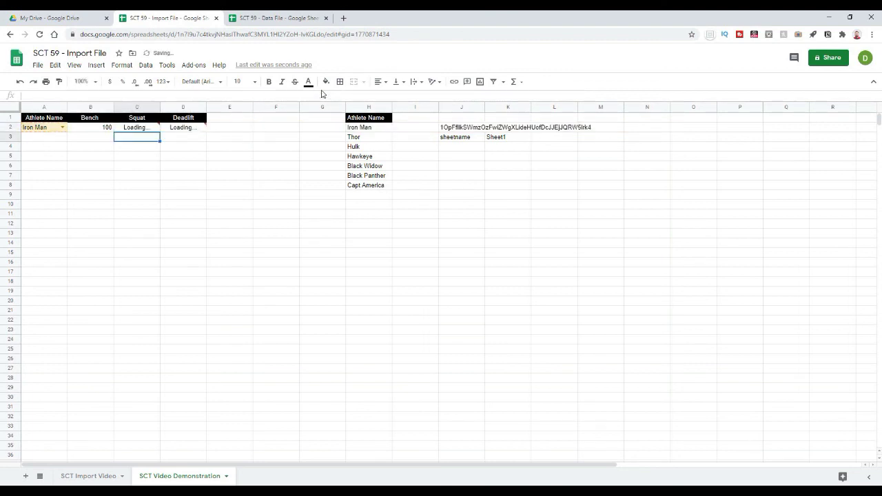
Step: Fix D2's formula to import Sheet1!D2:D for the Deadlift value
click(183, 128)
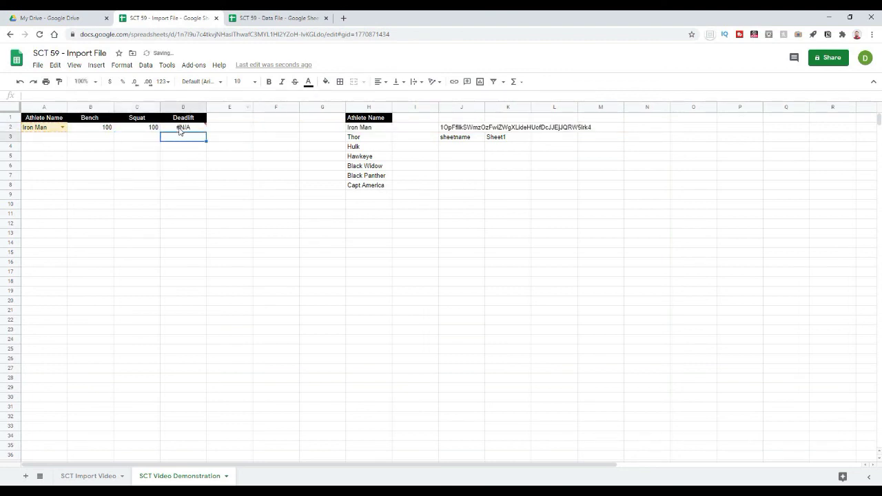
click(268, 96)
text(d)
key(Right)
key(Right)
key(Right)
key(BackSpace)
text(d)
click(313, 96)
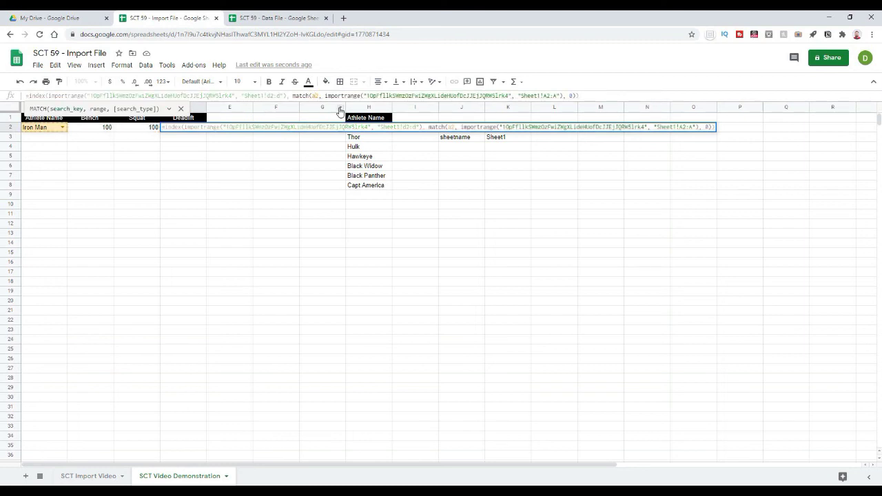
key(Return)
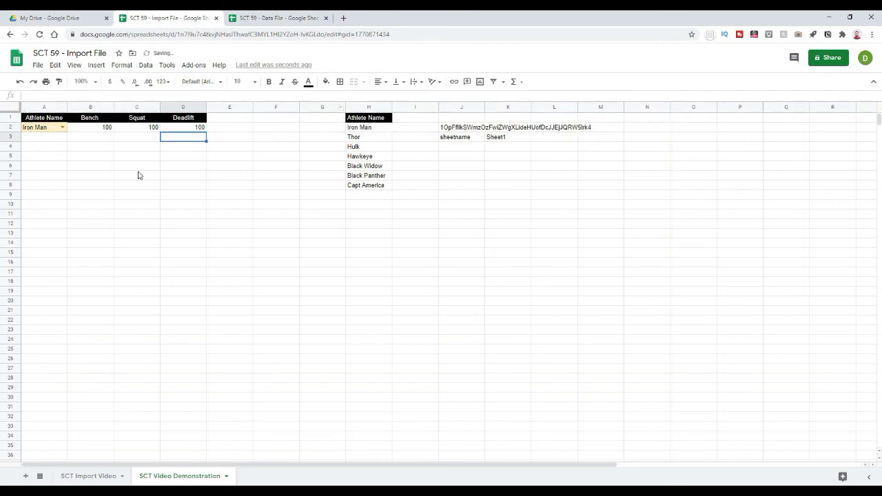
Step: Test the A2 athlete dropdown by picking Thor, then Hulk, then Hawkeye
click(139, 169)
click(62, 128)
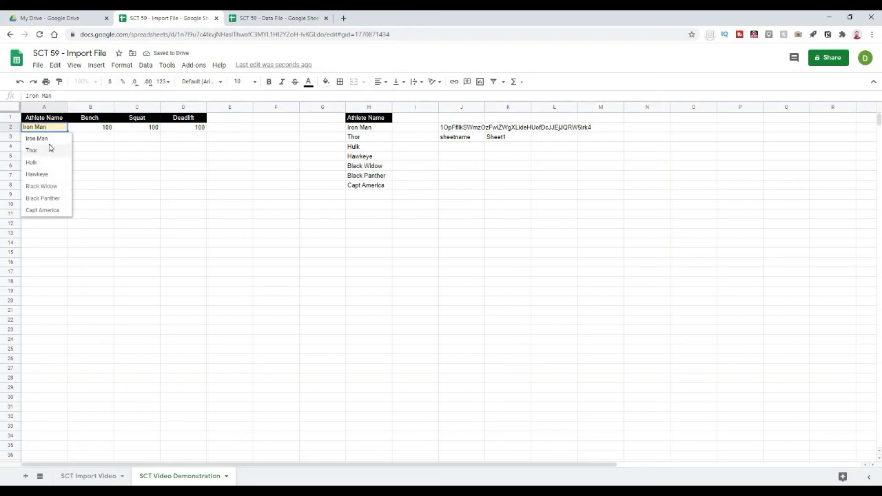
click(53, 147)
click(65, 129)
click(39, 161)
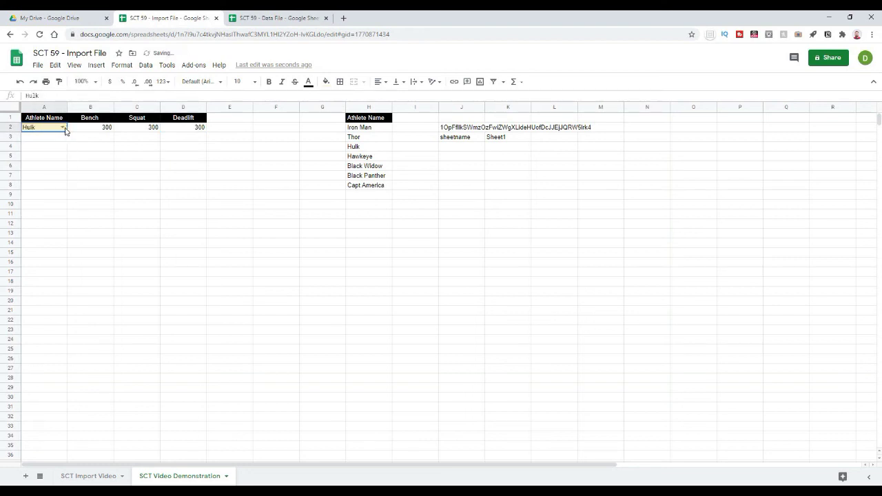
click(64, 128)
click(41, 174)
click(140, 218)
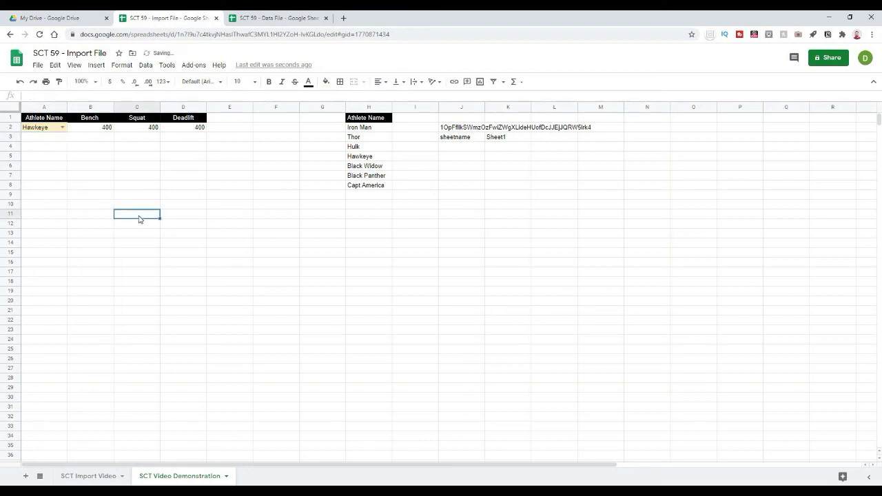
Step: In the Data File, enter This, is, Cool as Capt America's Bench, Squat and Deadlift (B8:D8)
click(255, 19)
click(96, 186)
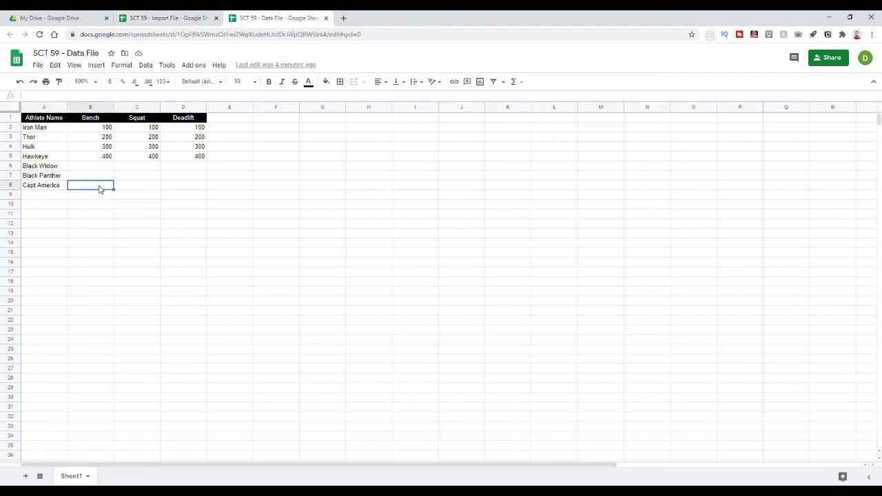
text(This)
key(Tab)
text(is)
key(Tab)
text(Cool)
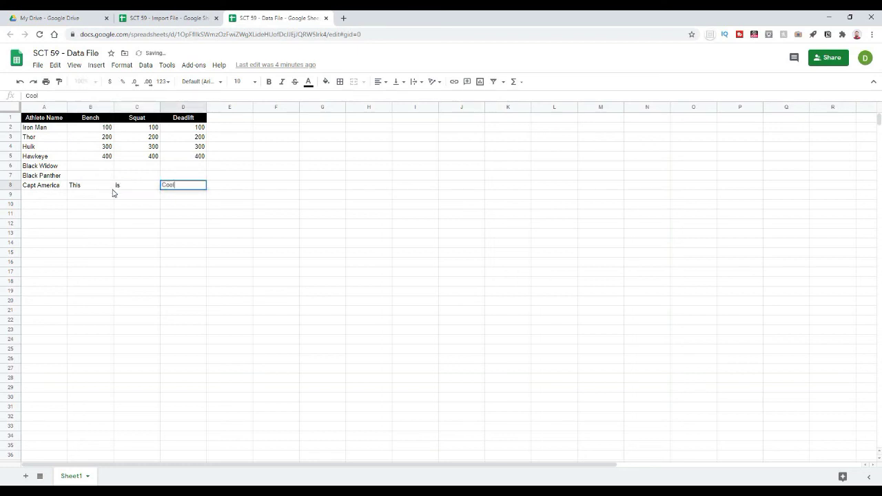
click(219, 242)
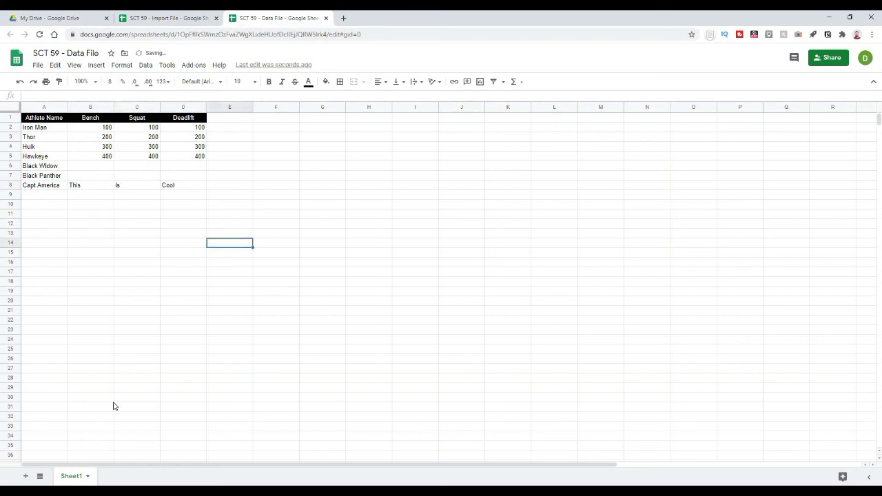
Step: Back in the Import File, choose Capt America in A2 and check the B2:D2 formulas
click(172, 21)
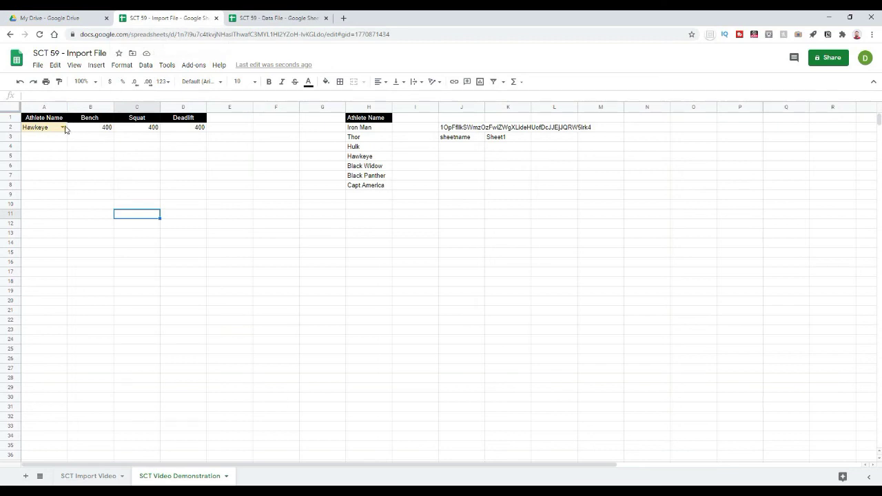
click(67, 127)
click(43, 210)
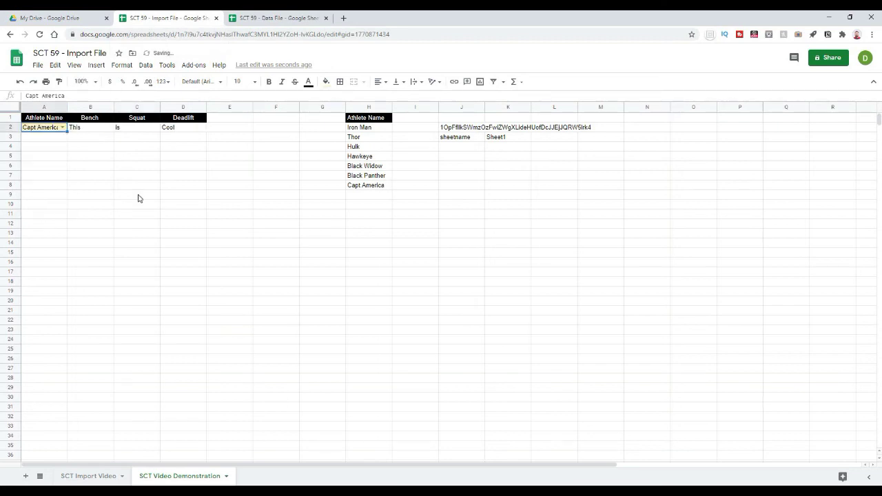
click(135, 183)
drag(88, 129, 183, 128)
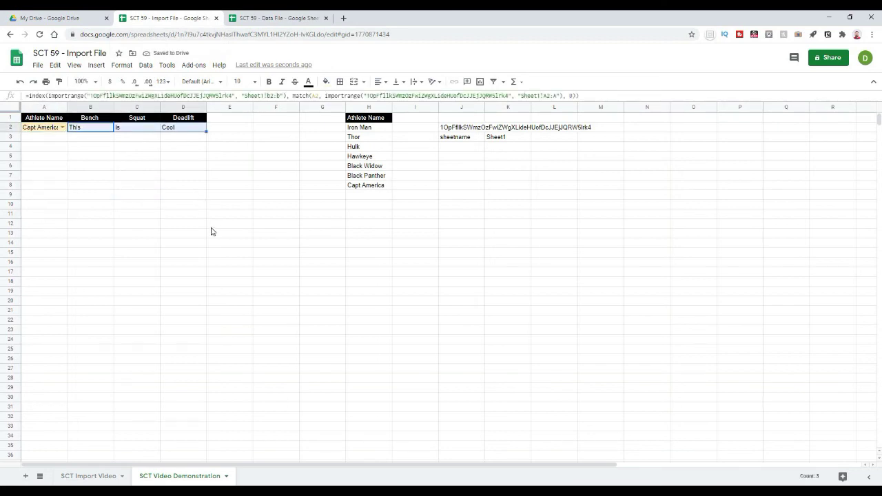
click(214, 225)
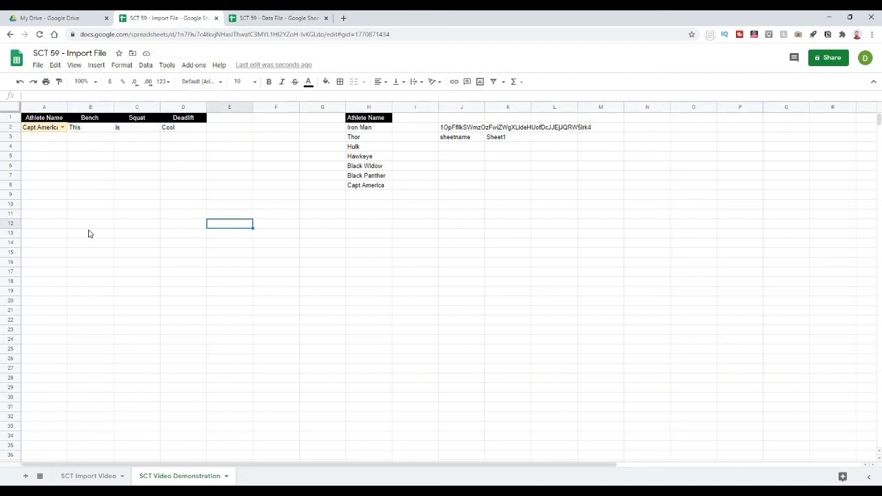
Step: Widen column A (Athlete Name) so 'Capt America' in A2 displays in full
click(218, 264)
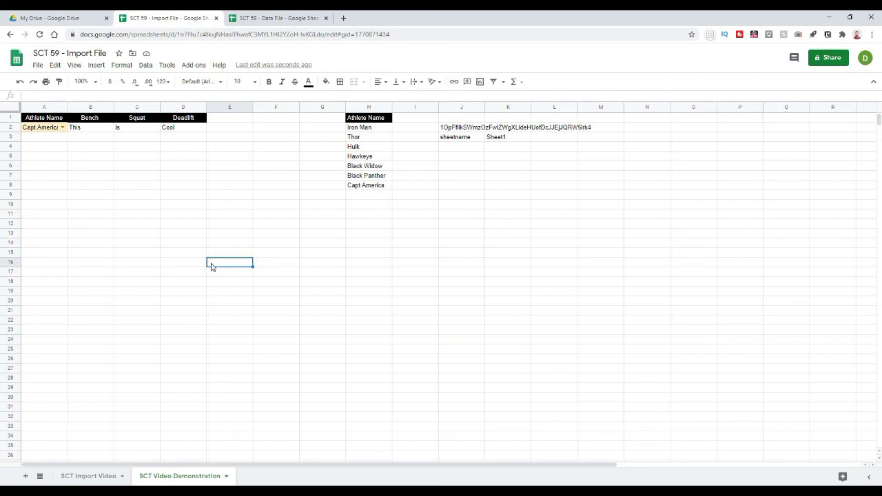
click(396, 313)
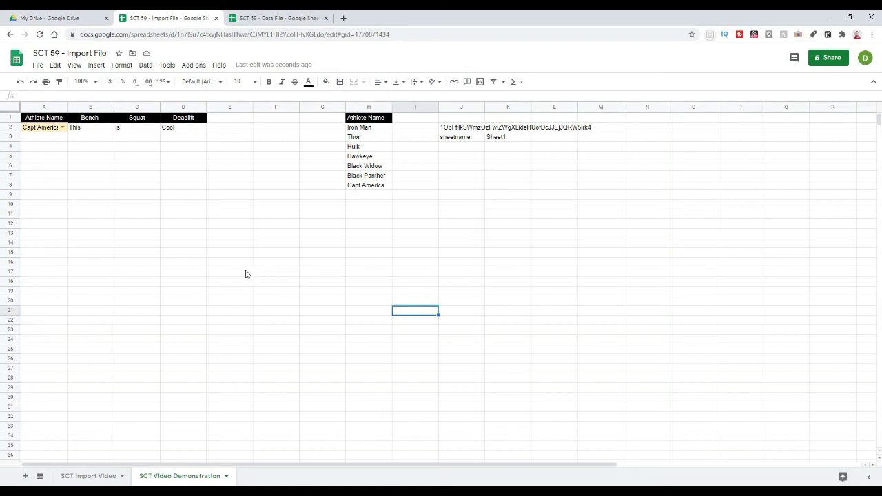
click(241, 274)
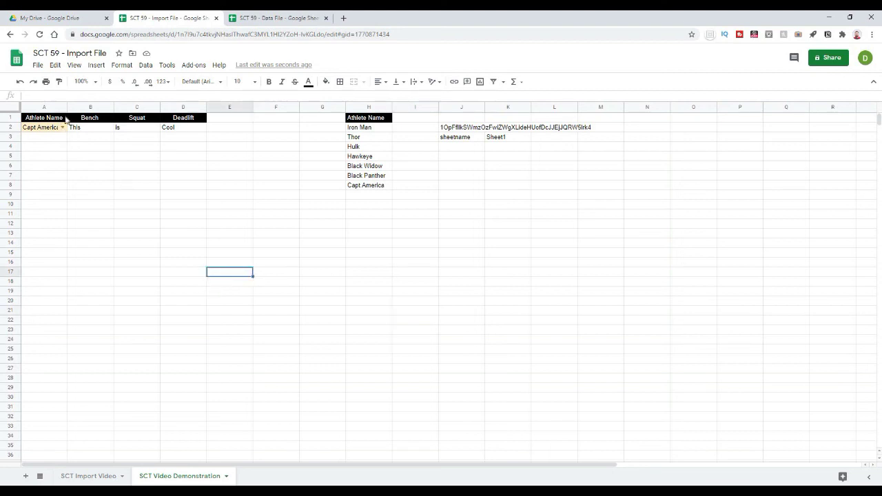
drag(67, 109, 92, 108)
click(160, 223)
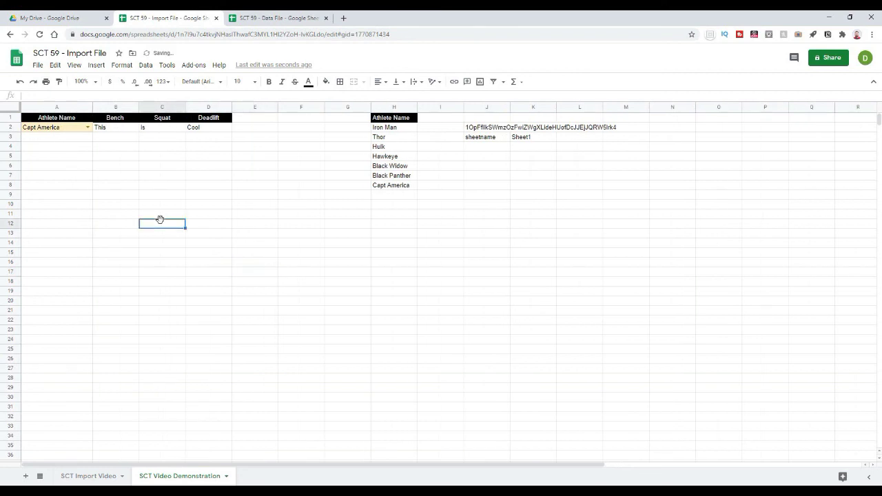